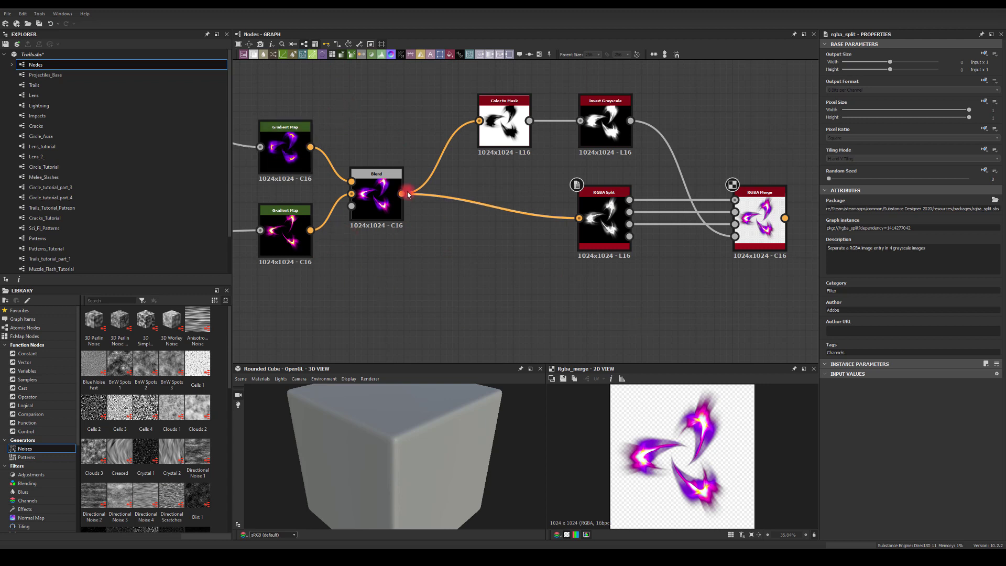
# Step: Inspect the Blend node's settings and both Gradient Maps' gradients
pyautogui.click(377, 189)
pyautogui.press('f')
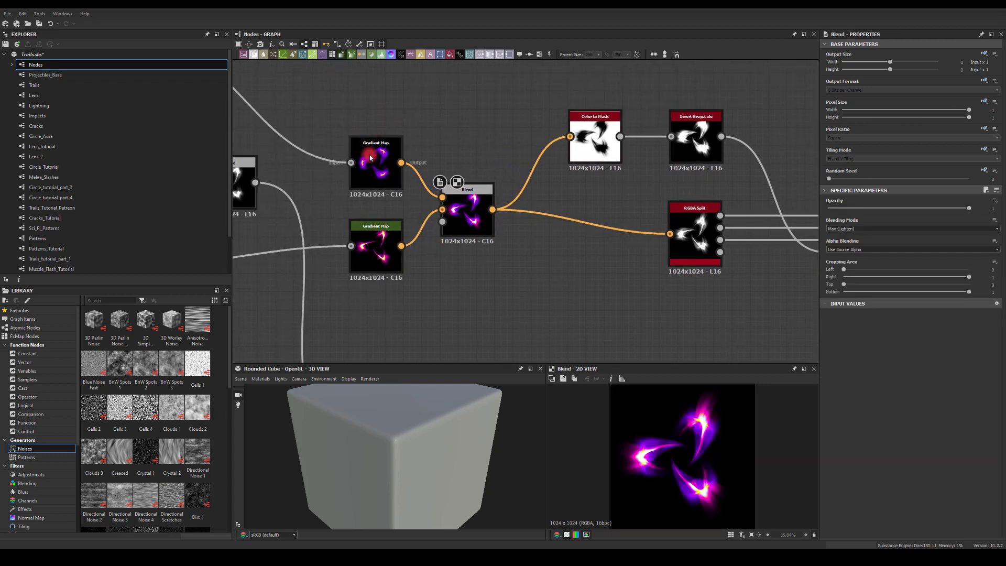
pyautogui.click(368, 148)
pyautogui.click(381, 254)
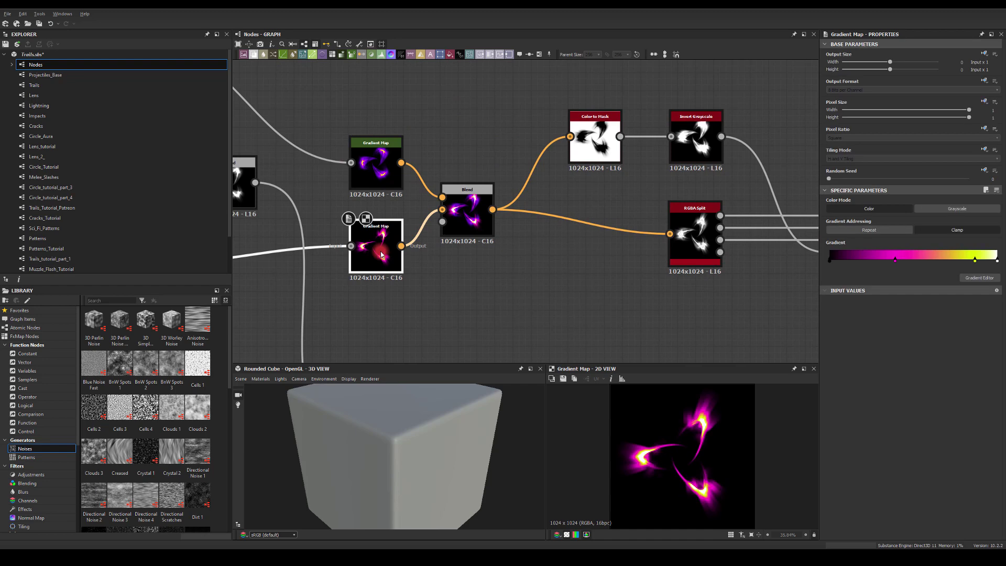
pyautogui.click(376, 165)
pyautogui.moveTo(301, 99); pyautogui.dragTo(503, 162, button='middle')
pyautogui.scroll(-4, 503, 162)
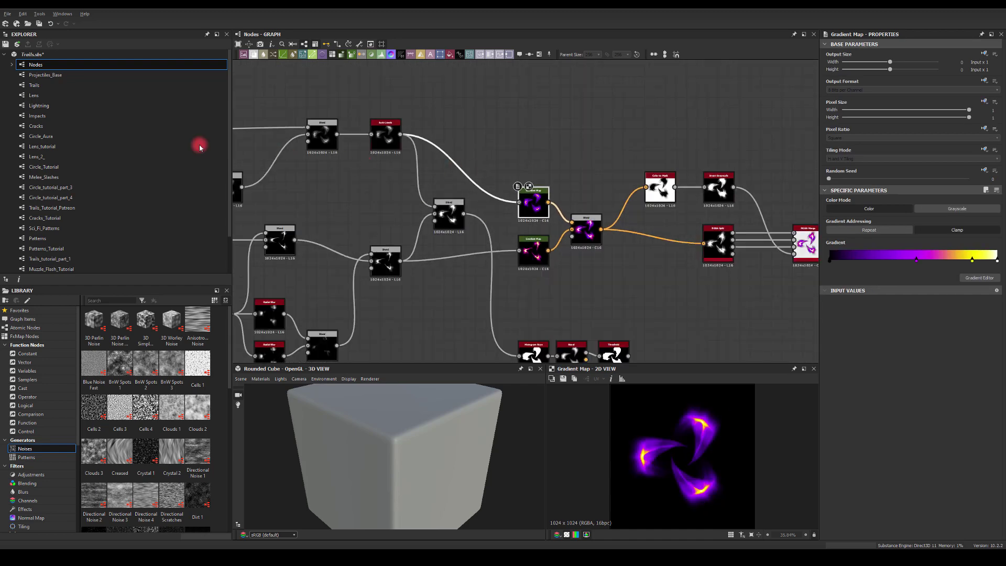
pyautogui.scroll(4, 483, 202)
pyautogui.moveTo(523, 211); pyautogui.dragTo(450, 168, button='middle')
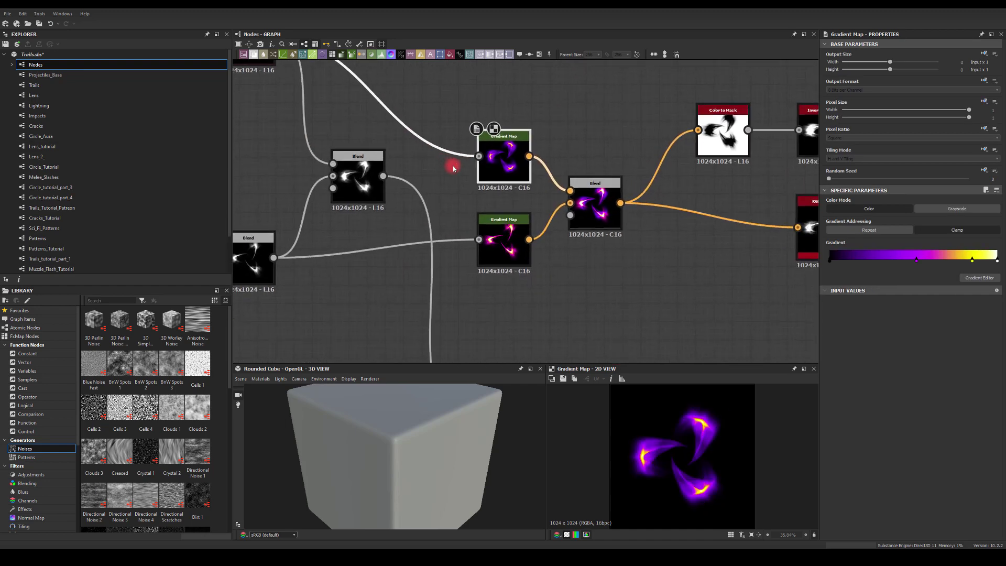
pyautogui.scroll(2, 477, 162)
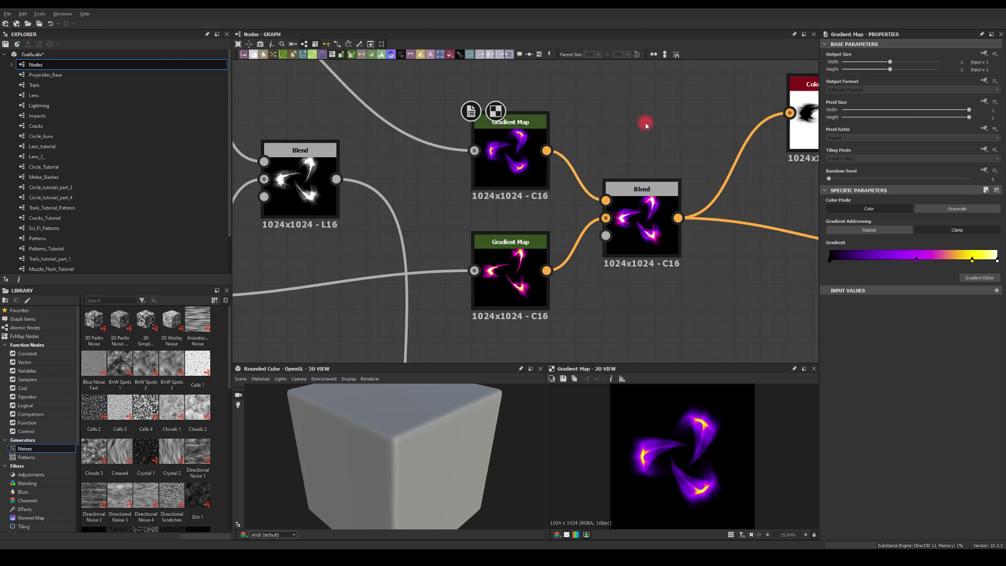
# Step: Review the bottom Gradient Map, Color to Mask and combining Blend, then nudge RGBA Split upward
pyautogui.click(500, 275)
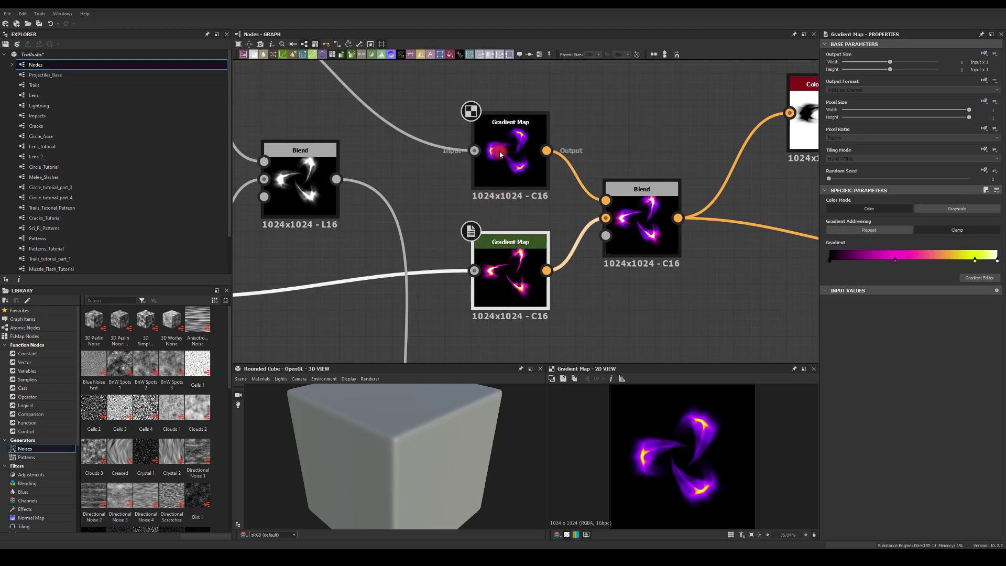
pyautogui.moveTo(562, 275); pyautogui.dragTo(496, 252, button='middle')
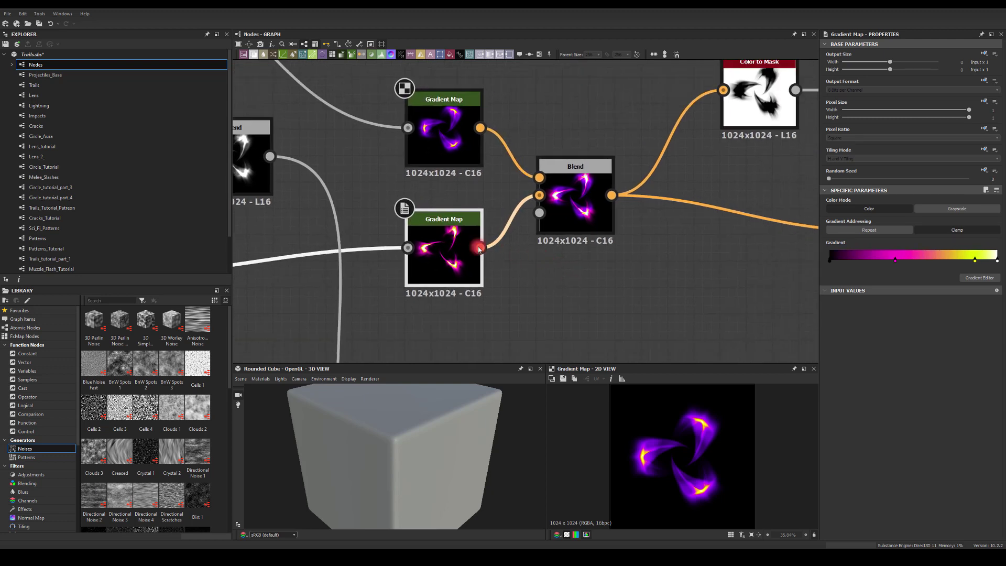
pyautogui.click(585, 199)
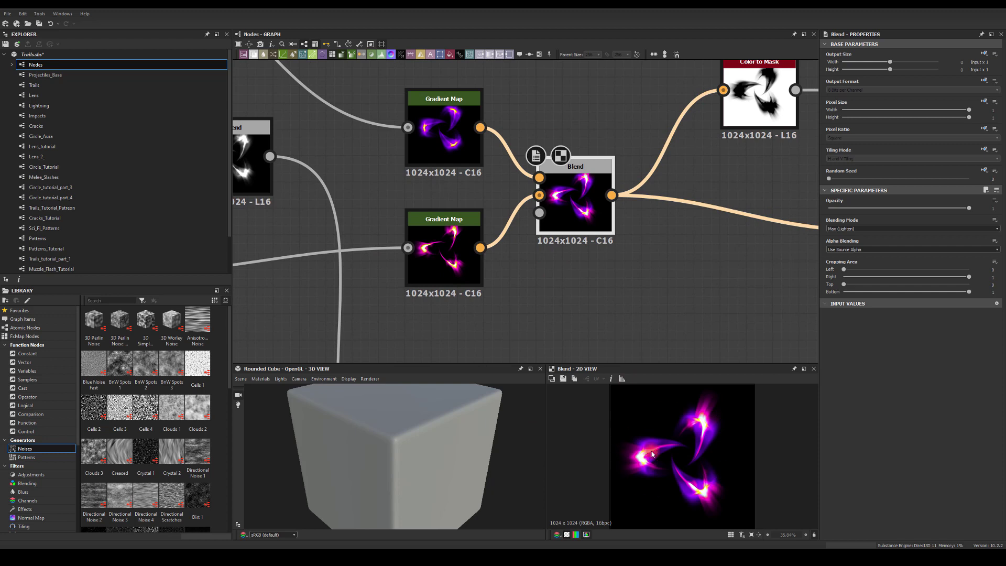
pyautogui.moveTo(688, 257); pyautogui.dragTo(504, 246, button='middle')
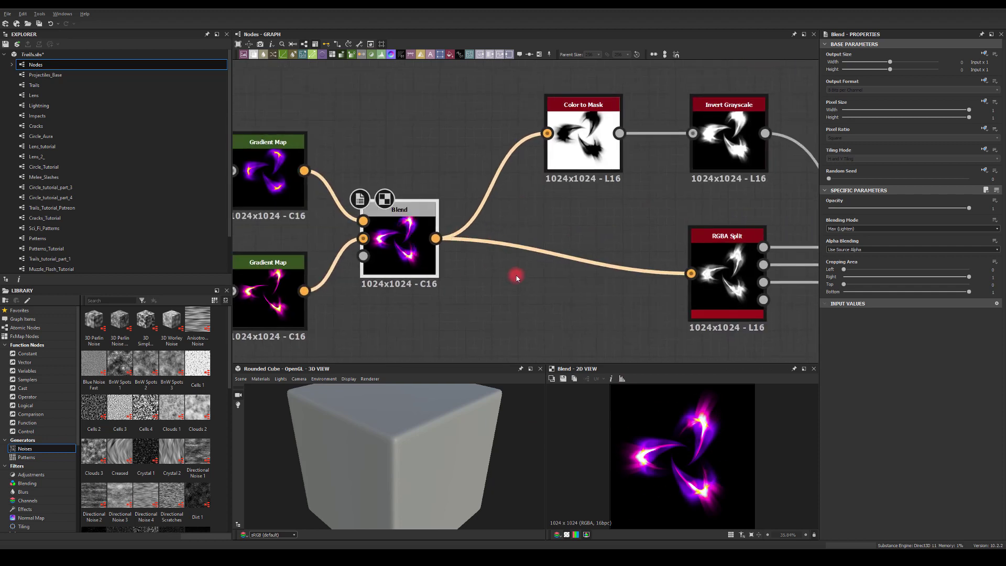
pyautogui.scroll(-5, 516, 278)
pyautogui.moveTo(515, 185); pyautogui.dragTo(517, 170)
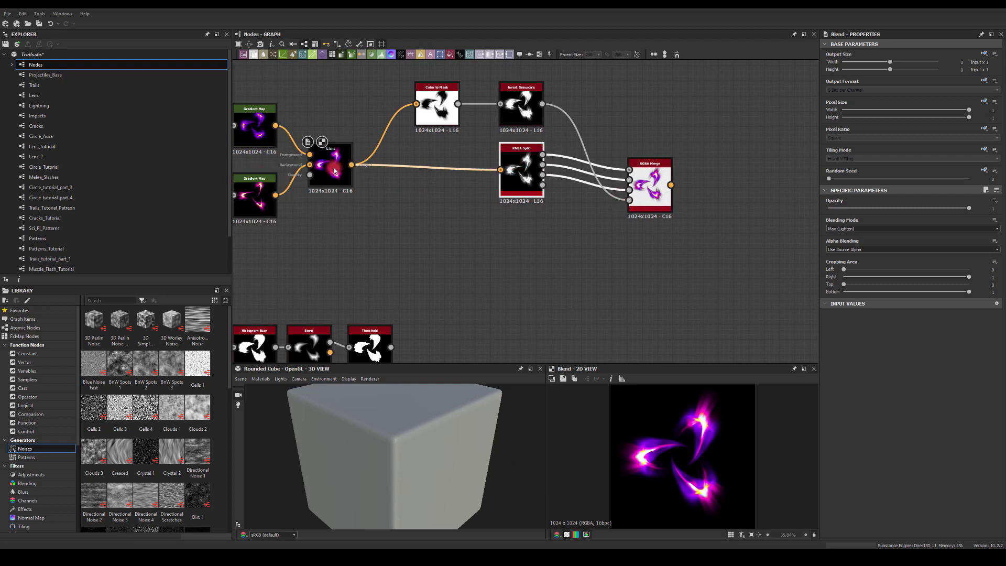
# Step: Add an RGBA Merge node from a 'merg' search and move it down-right
pyautogui.rightClick(464, 238)
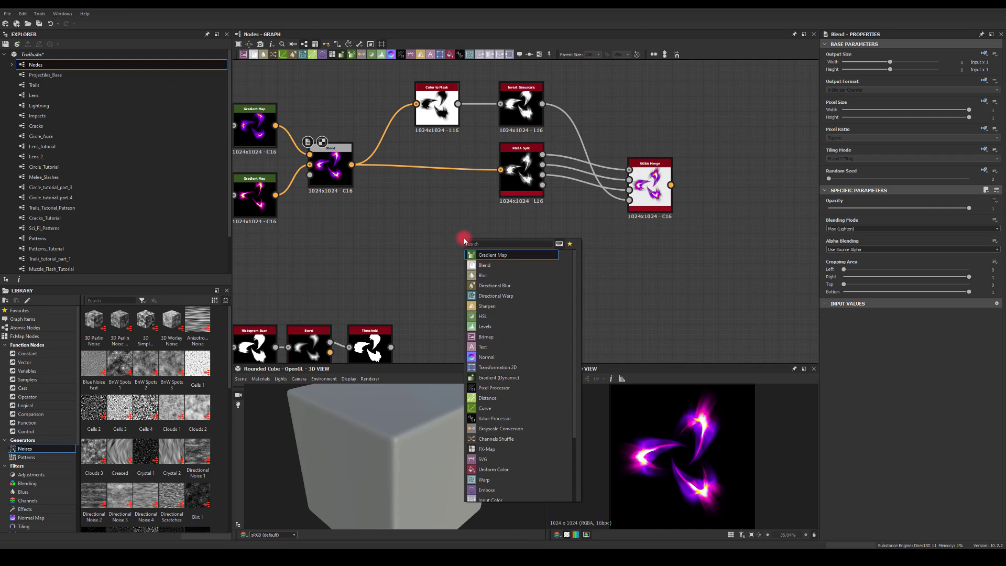
pyautogui.write('merg')
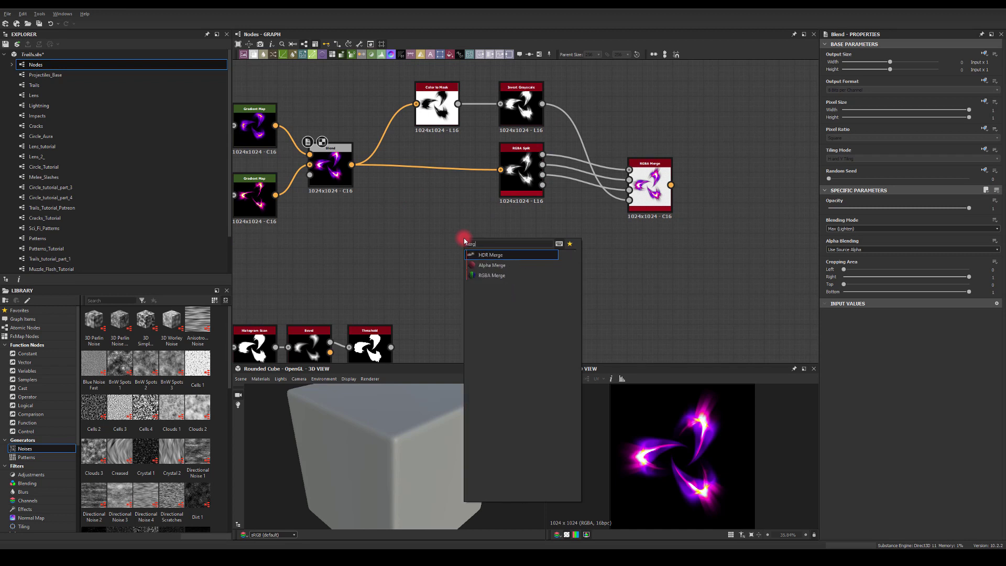
pyautogui.click(487, 275)
pyautogui.moveTo(467, 234); pyautogui.dragTo(515, 242)
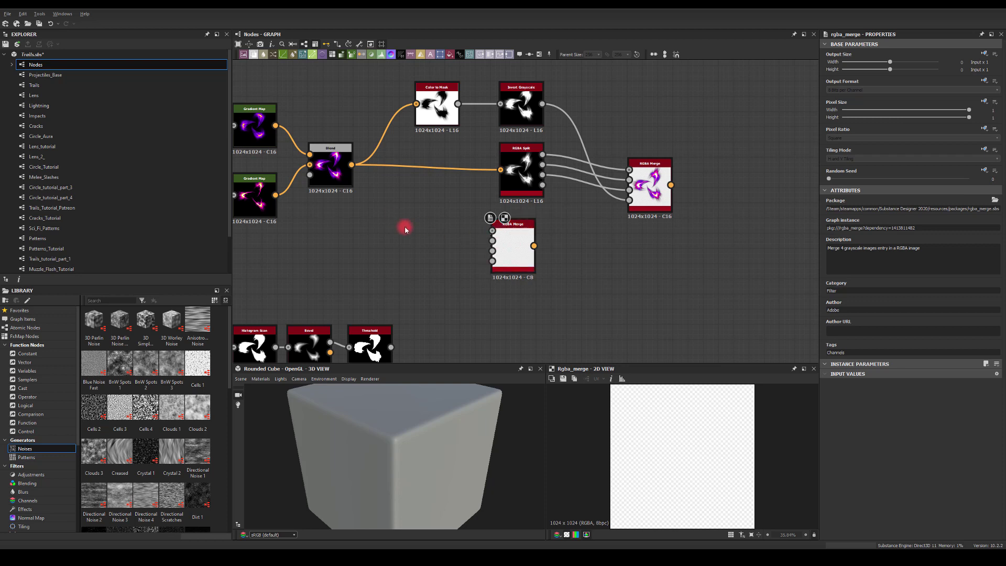
# Step: Add an RGBA Split node from a 'split' search and place it left of the Merge
pyautogui.press('space')
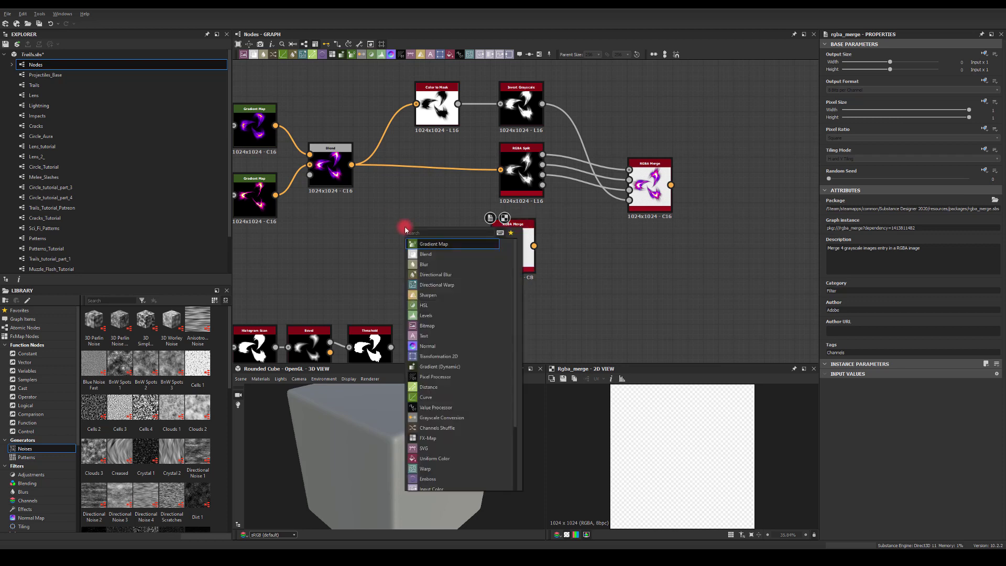
pyautogui.write('split')
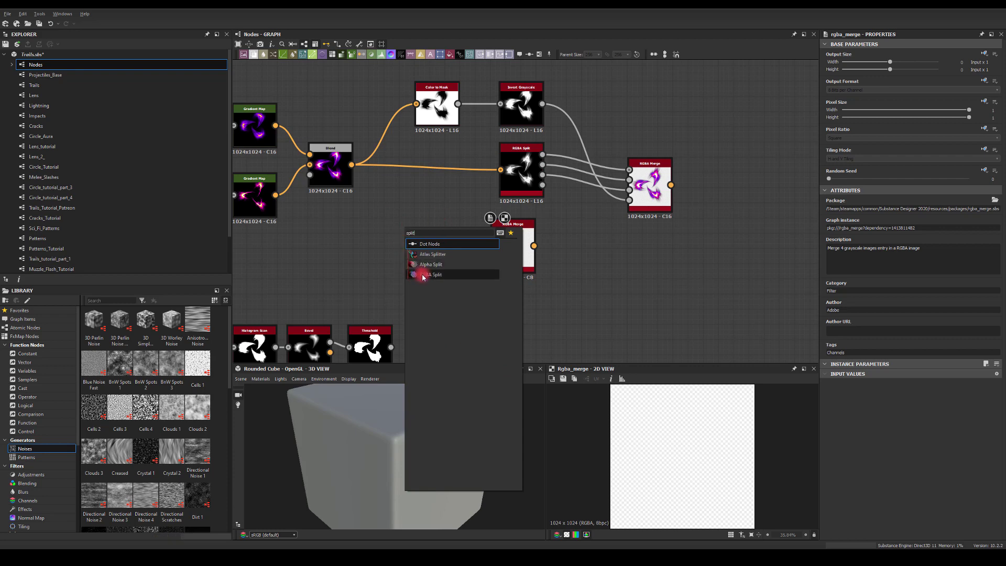
pyautogui.click(425, 275)
pyautogui.moveTo(389, 222); pyautogui.dragTo(371, 232)
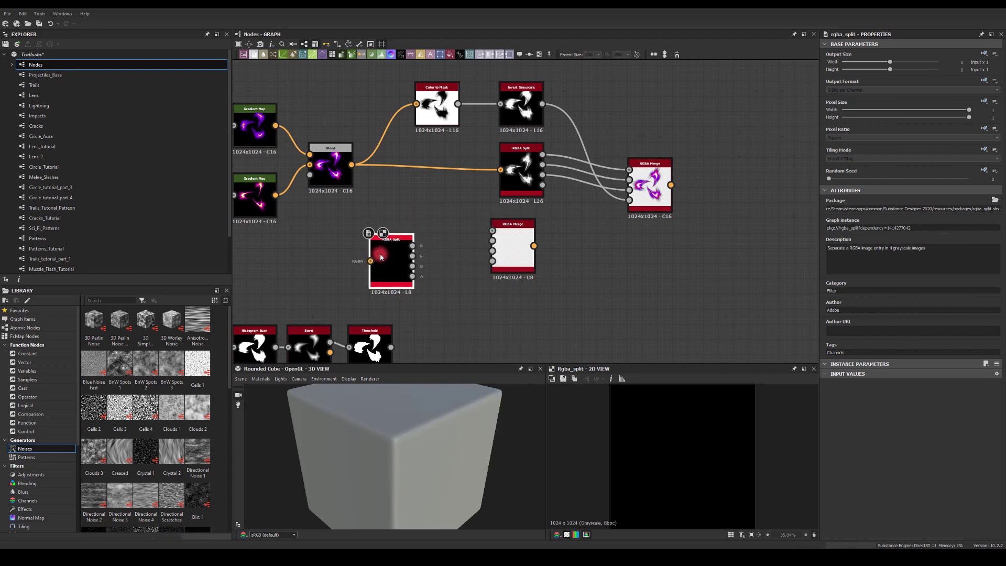
pyautogui.moveTo(355, 219); pyautogui.dragTo(541, 218, button='middle')
# Step: Duplicate the grayscale Blend with Ctrl+D, place the copy lower, and move RGBA Split down-right
pyautogui.click(327, 141)
pyautogui.hotkey('ctrl', 'd')
pyautogui.moveTo(526, 215); pyautogui.dragTo(530, 277)
pyautogui.moveTo(590, 252); pyautogui.dragTo(696, 312)
# Step: Place the Blend copy beside RGBA Merge, wire it into the R input, and preview the Merge
pyautogui.moveTo(525, 266); pyautogui.dragTo(502, 261, button='middle')
pyautogui.moveTo(501, 262); pyautogui.dragTo(562, 232)
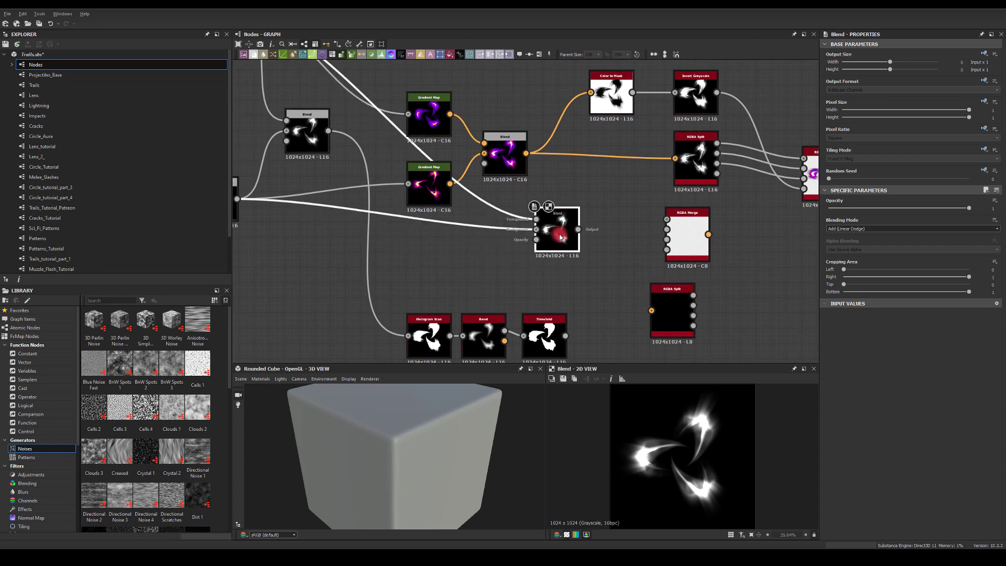
pyautogui.scroll(3, 600, 216)
pyautogui.moveTo(460, 225); pyautogui.dragTo(587, 239)
pyautogui.doubleClick(614, 233)
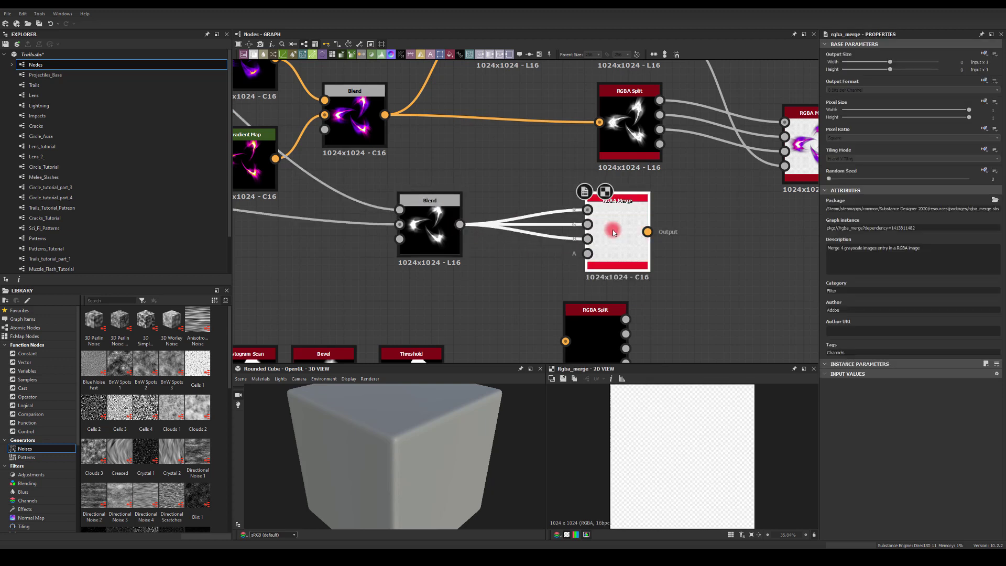
# Step: Turn off the 2D view's alpha display to see white swirls on black
pyautogui.click(568, 535)
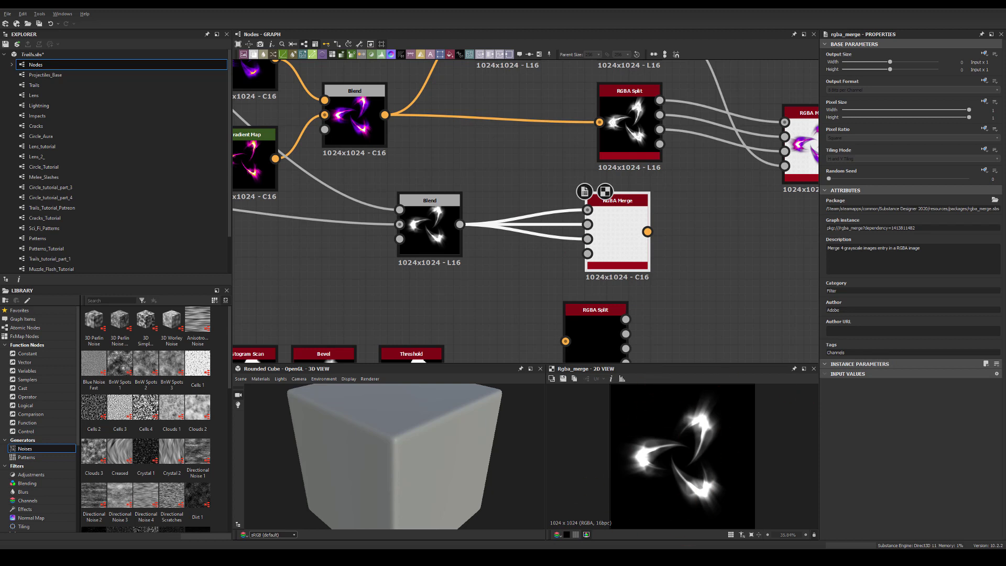
pyautogui.click(563, 382)
pyautogui.hotkey('ctrl', 'z')
# Step: Reselect the RGBA Merge node and move it closer to its Blend copy
pyautogui.click(925, 451)
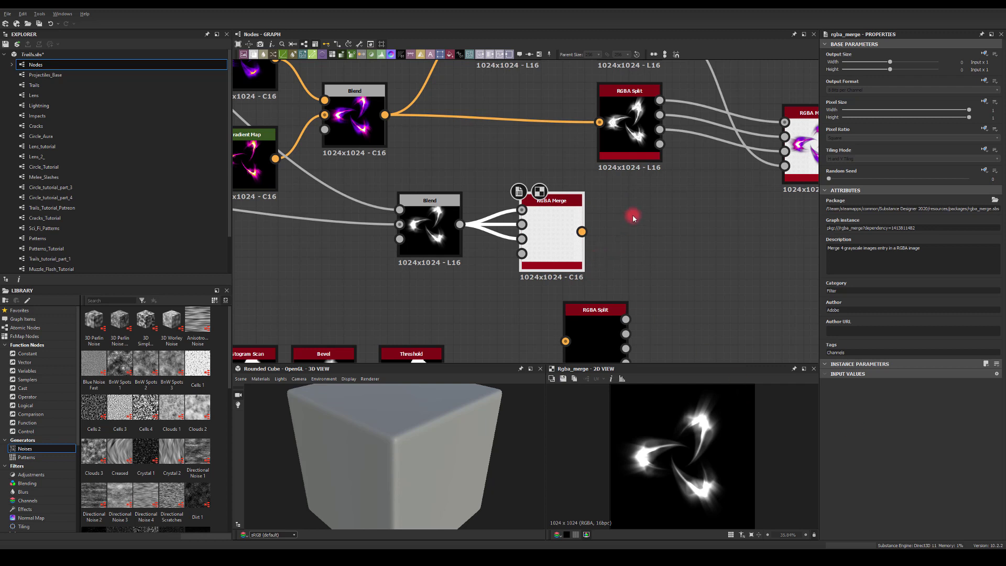
pyautogui.click(508, 201)
pyautogui.moveTo(508, 200); pyautogui.dragTo(566, 257)
pyautogui.moveTo(616, 291); pyautogui.dragTo(499, 178)
pyautogui.click(665, 288)
pyautogui.click(554, 233)
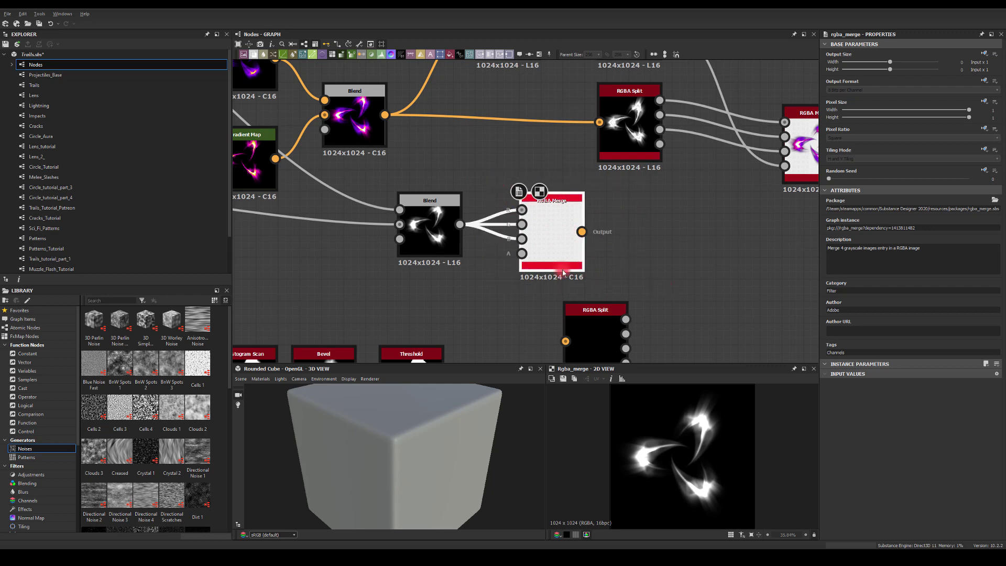
pyautogui.click(597, 370)
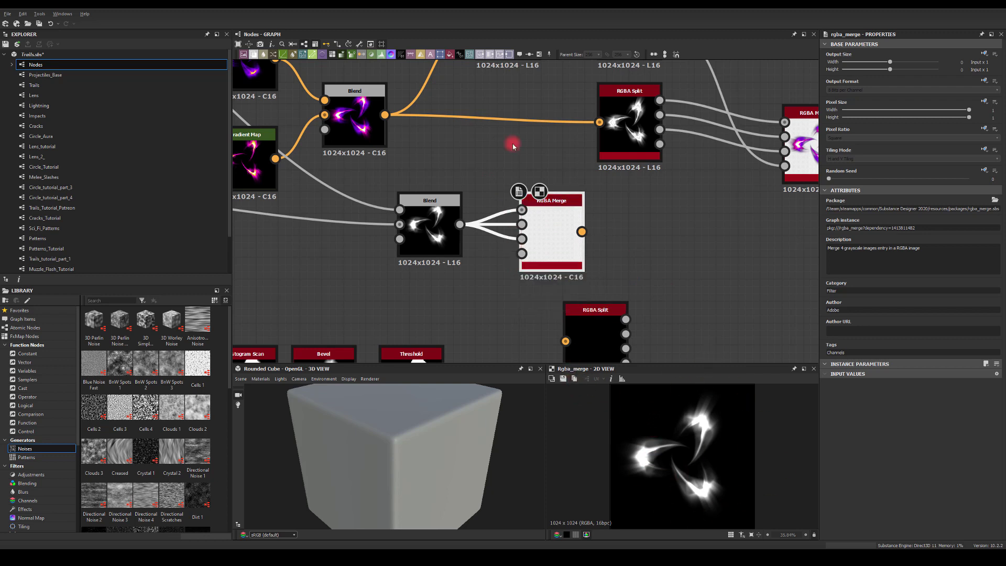
pyautogui.moveTo(633, 186); pyautogui.dragTo(650, 279, button='middle')
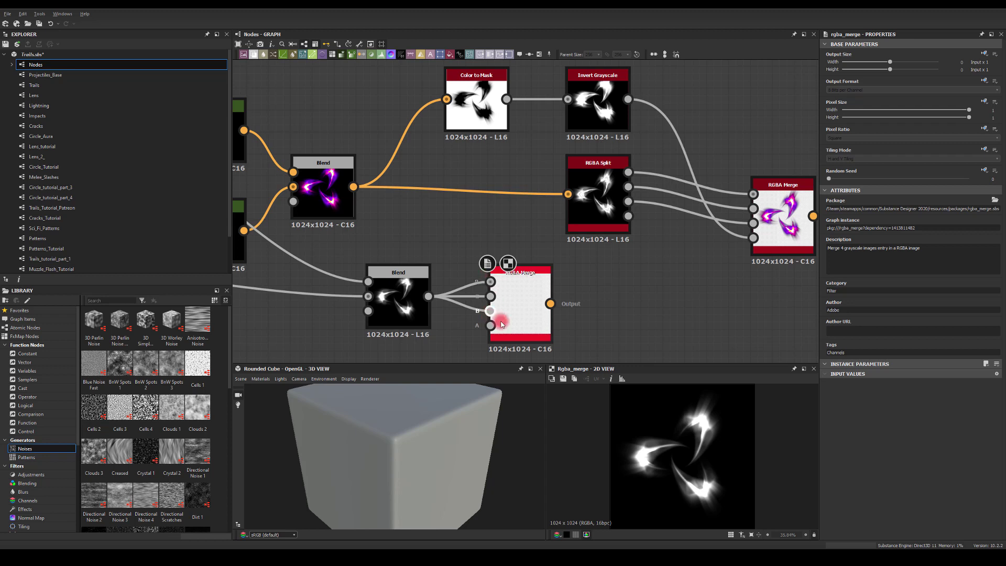
# Step: Wire the Blend copy into RGBA Merge's fourth (alpha) input as well
pyautogui.scroll(1, 492, 277)
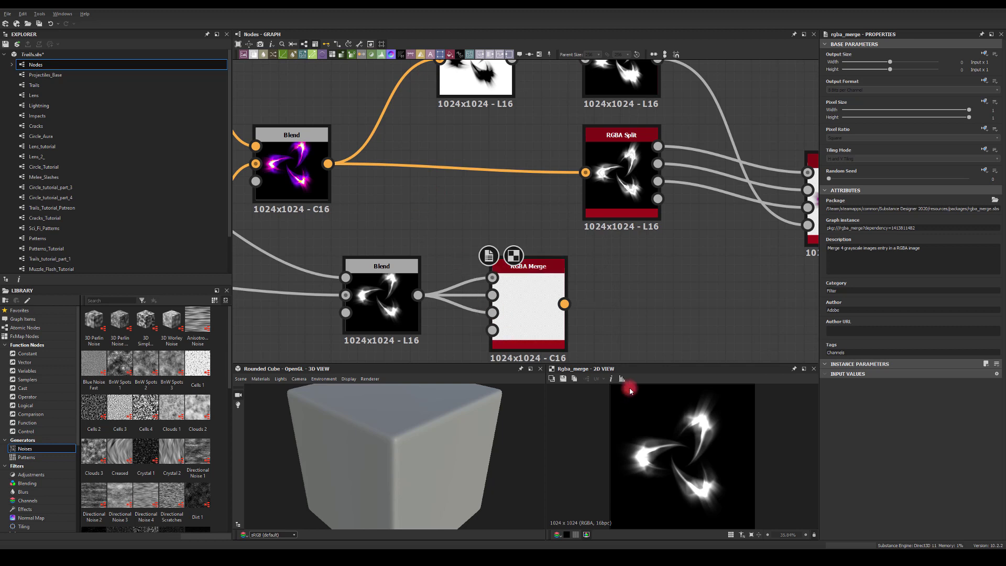
pyautogui.moveTo(598, 339); pyautogui.dragTo(556, 270, button='middle')
pyautogui.moveTo(552, 317); pyautogui.dragTo(601, 233, button='middle')
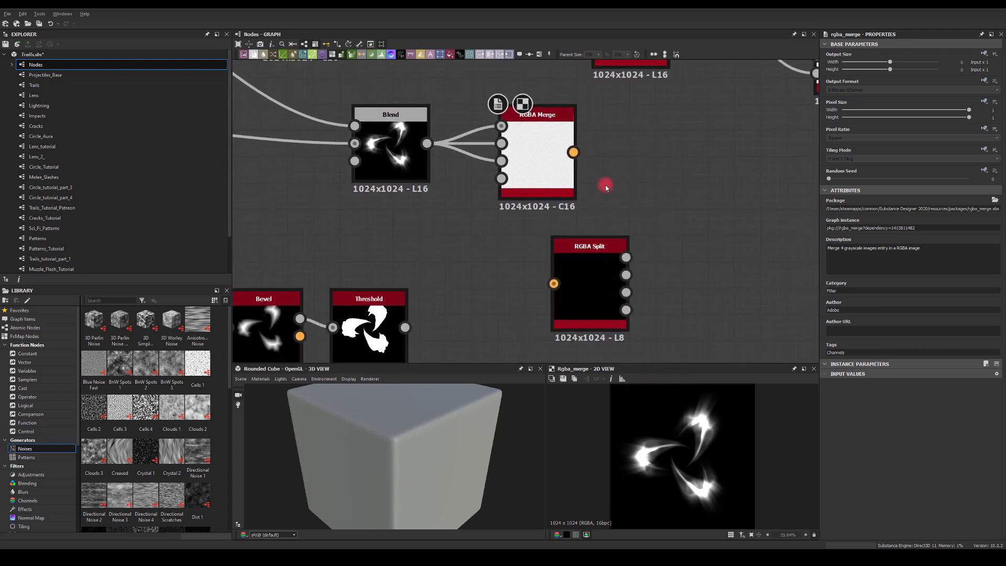
pyautogui.moveTo(427, 143); pyautogui.dragTo(501, 178)
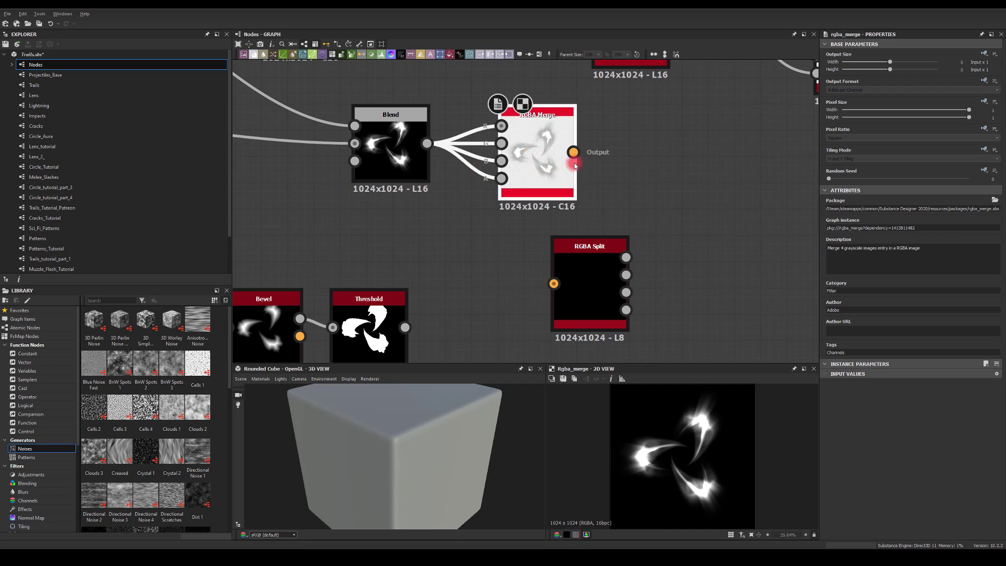
# Step: Toggle the alpha checker display off and pan out to show the whole trail graph
pyautogui.click(566, 535)
pyautogui.click(566, 535)
pyautogui.click(566, 535)
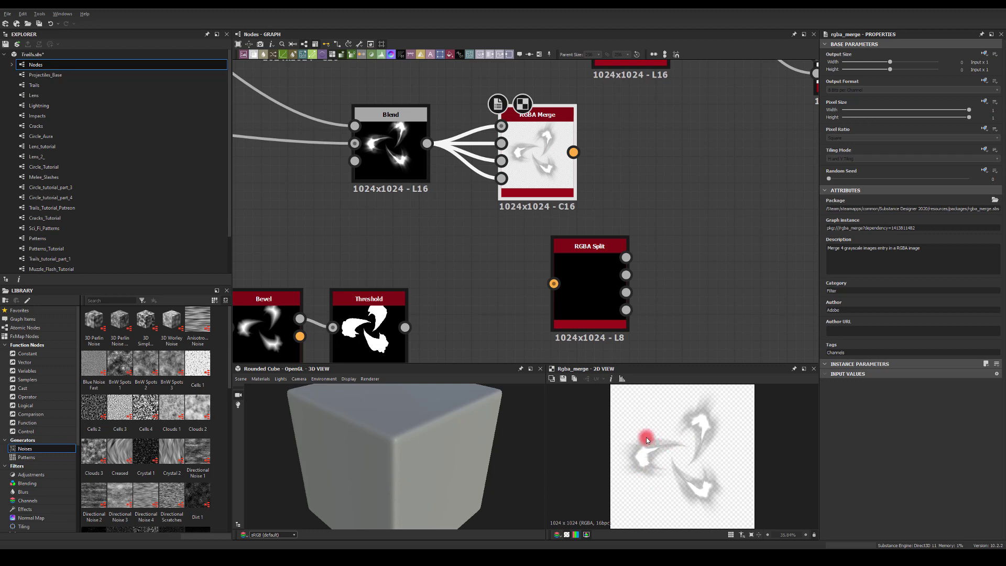
pyautogui.click(566, 535)
pyautogui.moveTo(646, 181); pyautogui.dragTo(640, 276, button='middle')
pyautogui.scroll(-2, 432, 207)
pyautogui.moveTo(433, 207); pyautogui.dragTo(443, 222, button='middle')
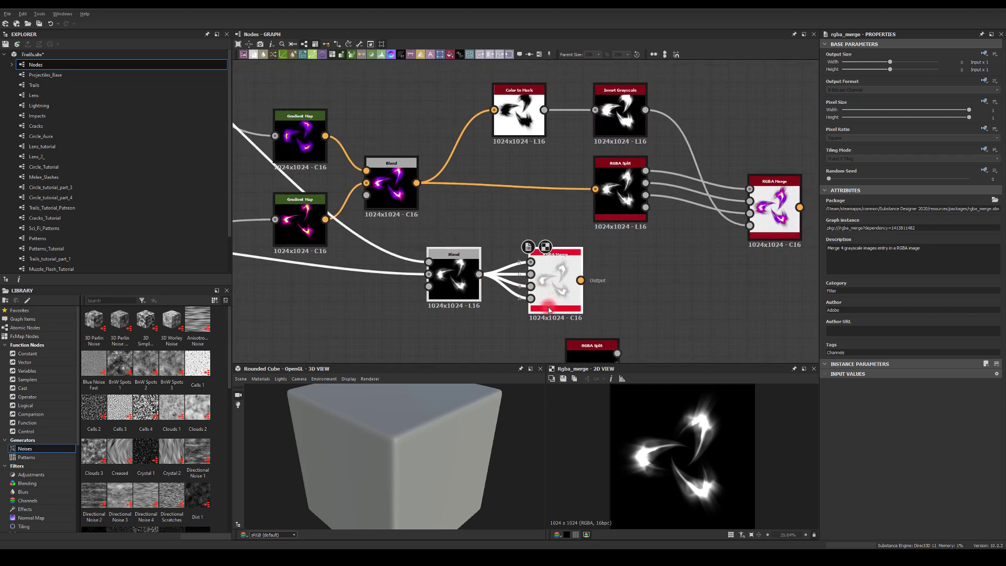
# Step: Delete the lower test Blend, RGBA Merge and RGBA Split nodes and recenter the graph
pyautogui.press('Delete')
pyautogui.click(593, 347)
pyautogui.press('Delete')
pyautogui.click(508, 277)
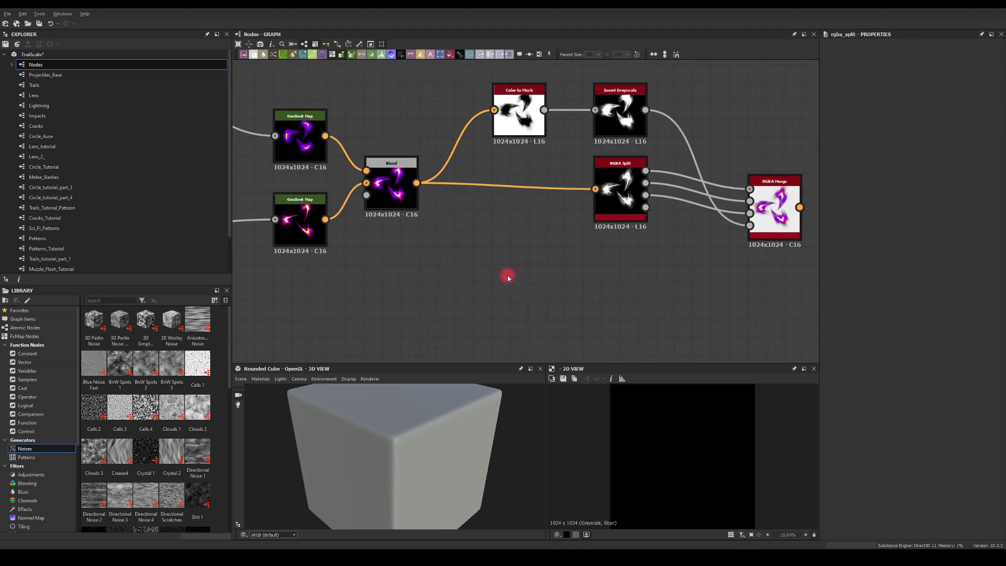
pyautogui.moveTo(488, 265); pyautogui.dragTo(449, 317, button='middle')
# Step: Preview RGBA Split and RGBA Merge, then align RGBA Merge so its input wires run straight
pyautogui.click(365, 241)
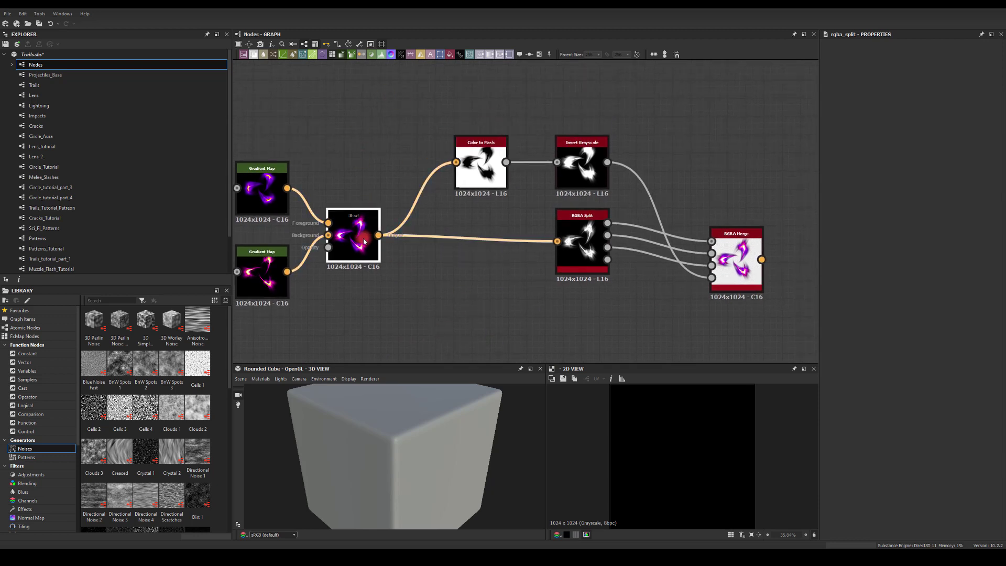
pyautogui.doubleClick(580, 239)
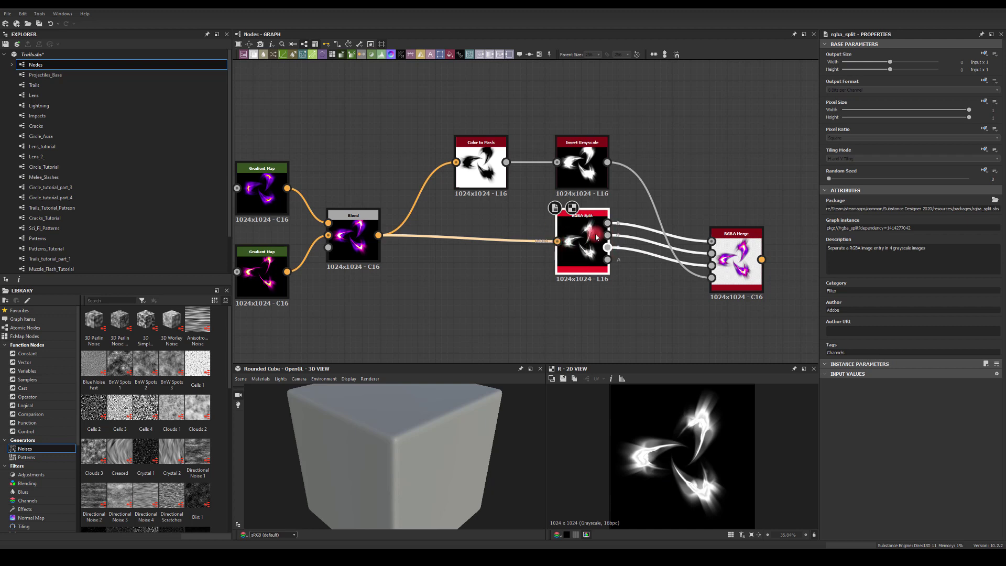
pyautogui.doubleClick(739, 255)
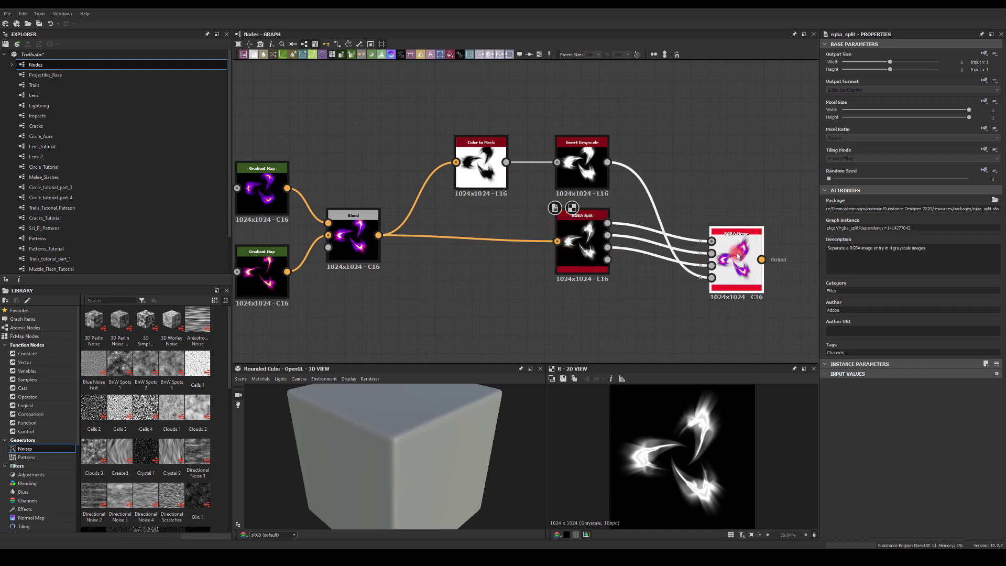
pyautogui.moveTo(735, 252); pyautogui.dragTo(734, 227, button='middle')
pyautogui.moveTo(730, 222); pyautogui.dragTo(729, 219)
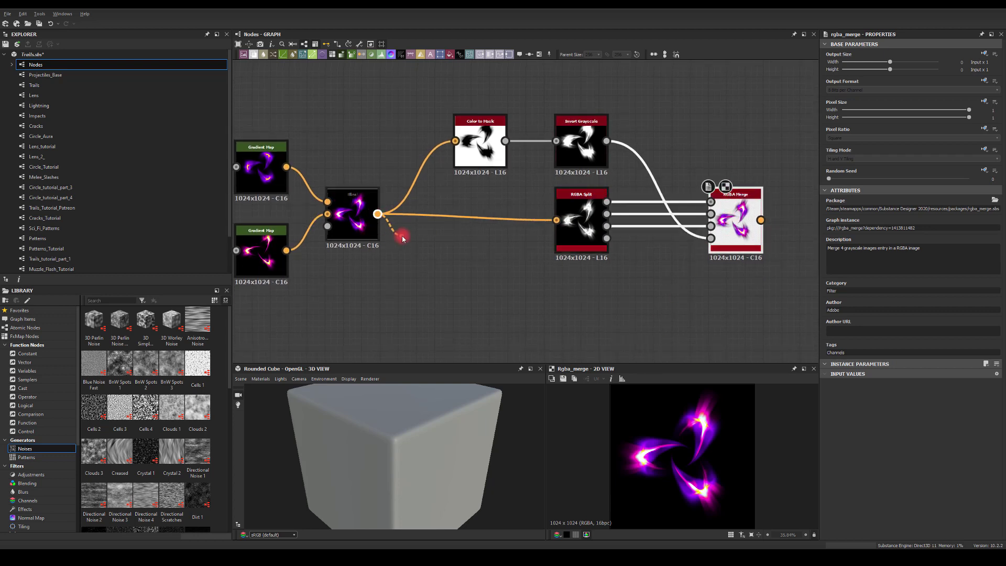
# Step: Add a Grayscale Conversion from Blend's output and wire it into RGBA Merge's alpha input
pyautogui.moveTo(402, 238); pyautogui.dragTo(405, 242)
pyautogui.click(376, 255)
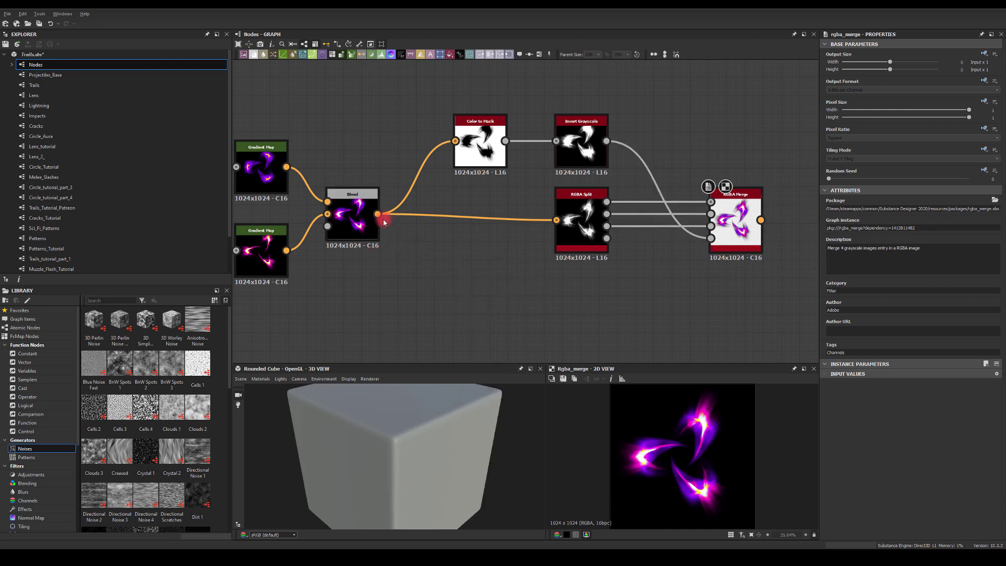
pyautogui.moveTo(377, 215); pyautogui.dragTo(524, 282)
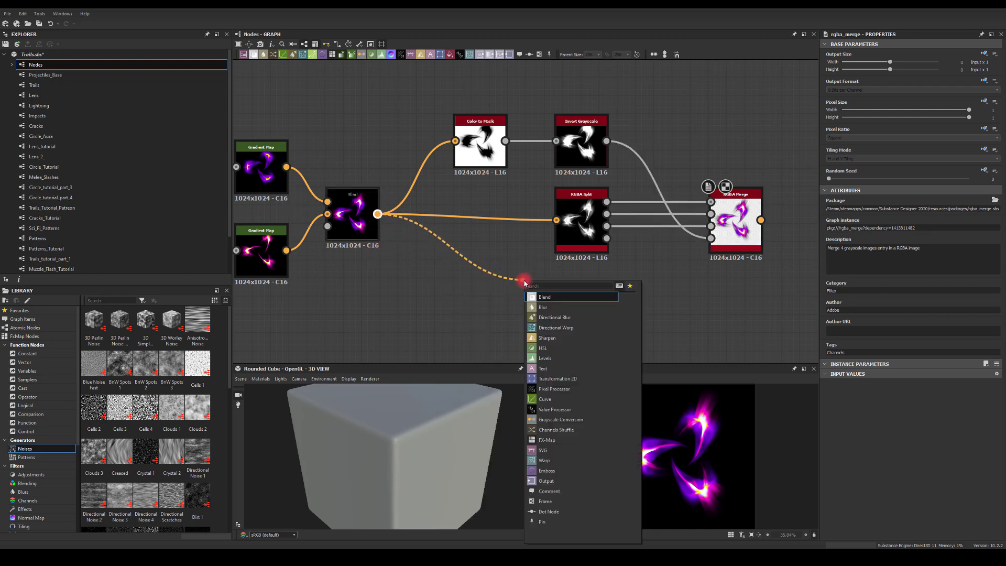
pyautogui.write('gra')
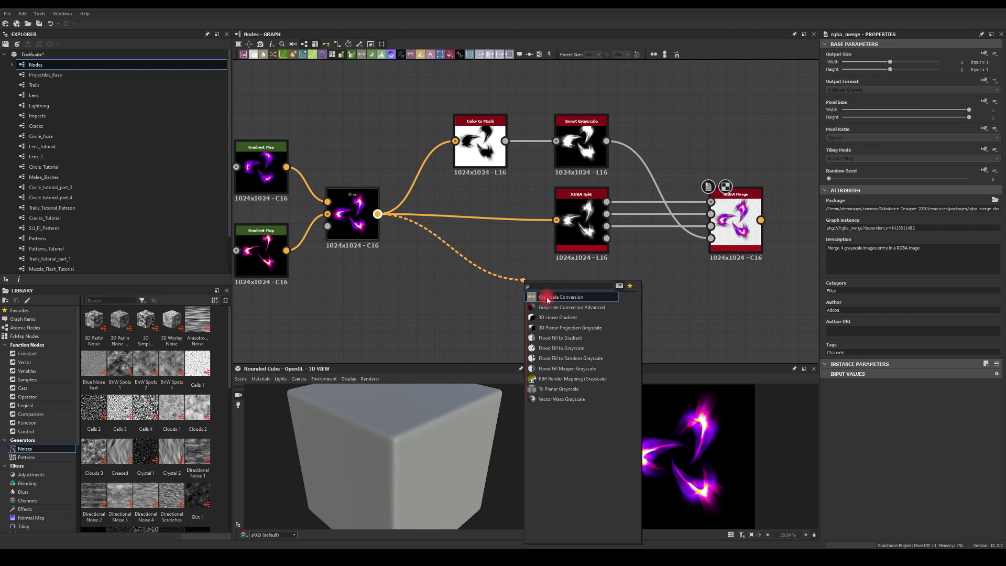
pyautogui.click(548, 299)
pyautogui.moveTo(682, 268); pyautogui.dragTo(711, 238)
# Step: Show RGBA Merge's result over transparency and nudge Grayscale Conversion slightly left
pyautogui.click(734, 211)
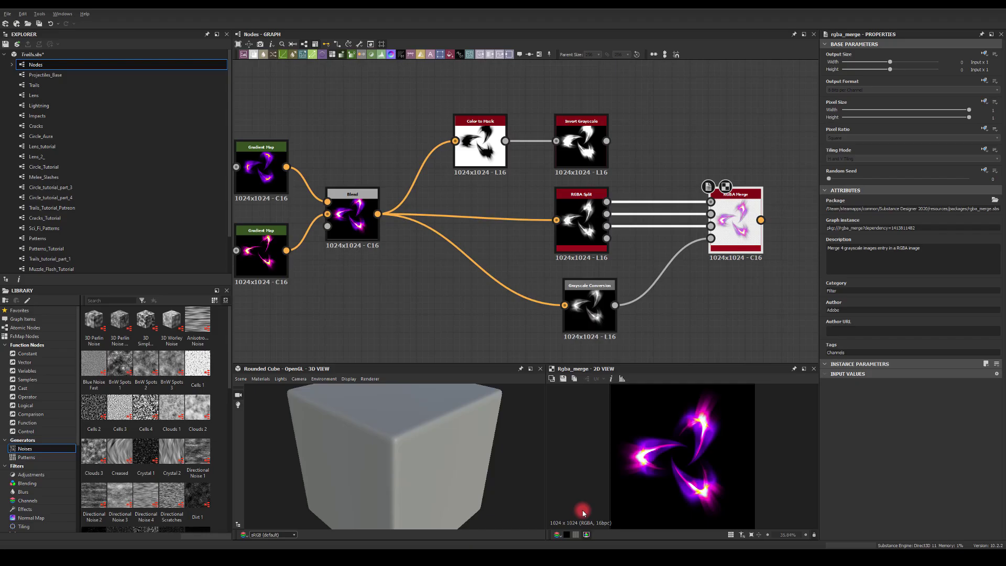
pyautogui.click(567, 536)
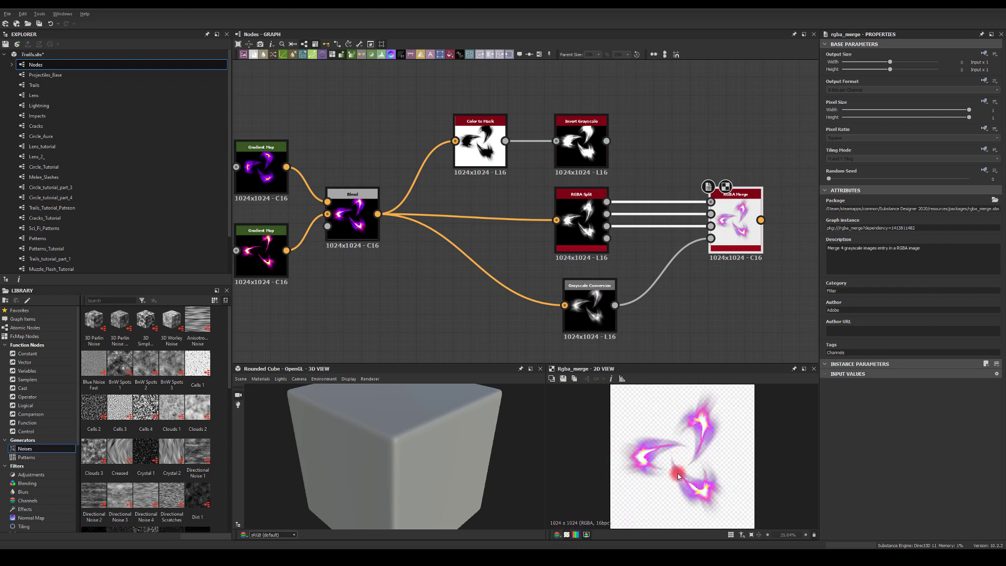
pyautogui.click(742, 232)
pyautogui.click(577, 369)
pyautogui.click(716, 295)
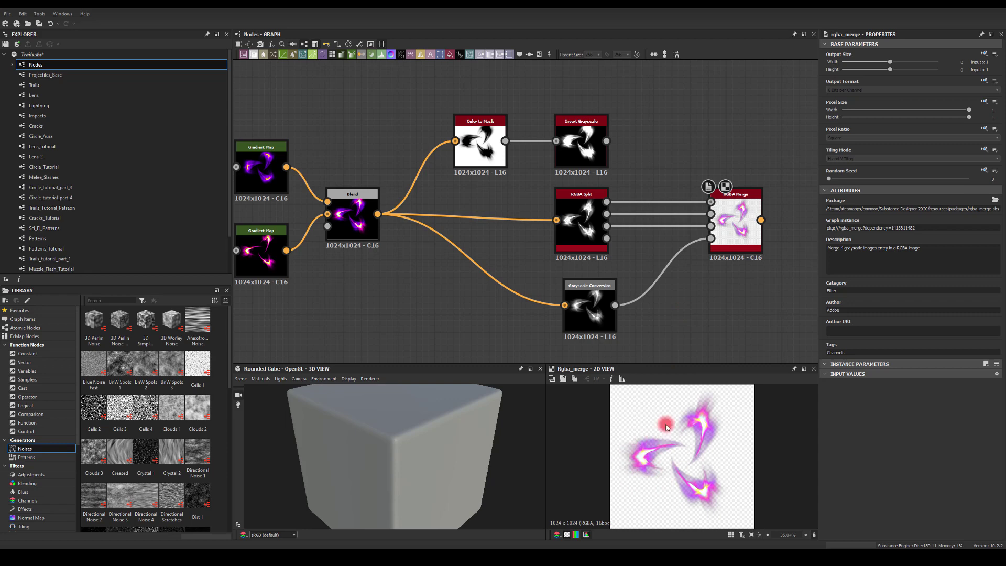
pyautogui.moveTo(608, 286); pyautogui.dragTo(599, 285)
pyautogui.moveTo(384, 256); pyautogui.dragTo(359, 136, button='middle')
# Step: Add a Levels node after Grayscale Conversion via 'leve' and wire it into RGBA Merge's alpha
pyautogui.moveTo(354, 93); pyautogui.dragTo(562, 276)
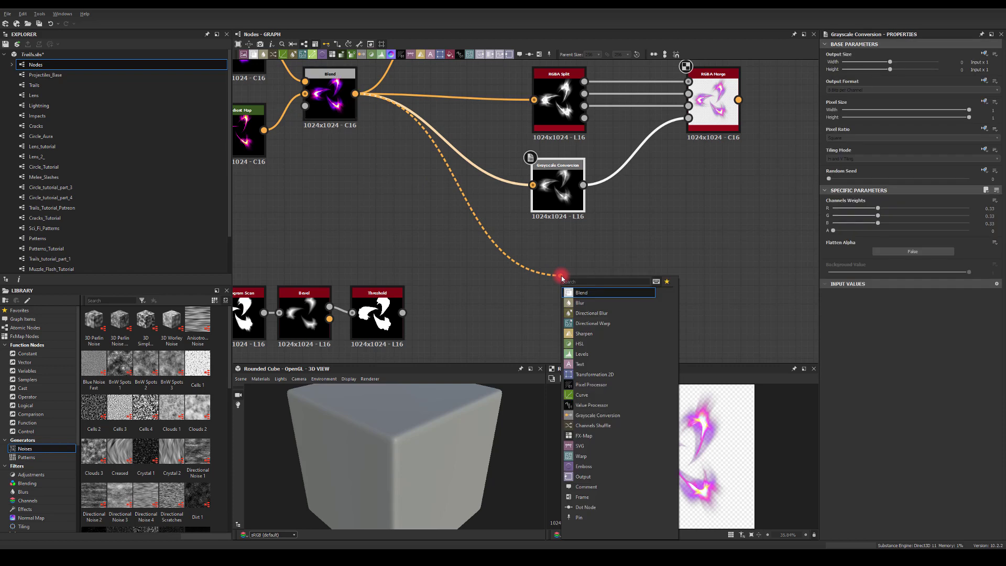
pyautogui.click(552, 184)
pyautogui.moveTo(584, 185); pyautogui.dragTo(644, 233)
pyautogui.write('level')
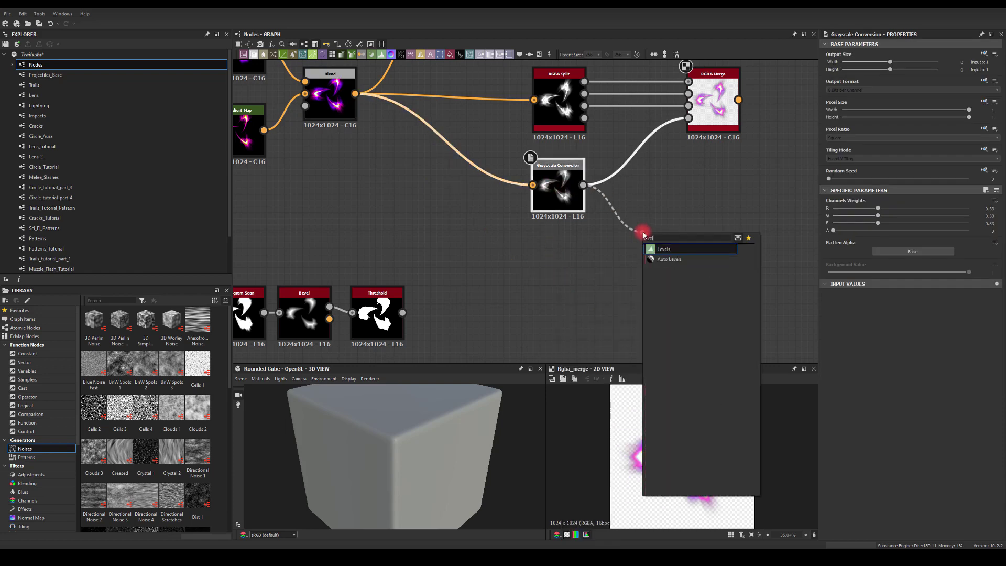
pyautogui.press('Return')
pyautogui.moveTo(703, 240); pyautogui.dragTo(702, 118)
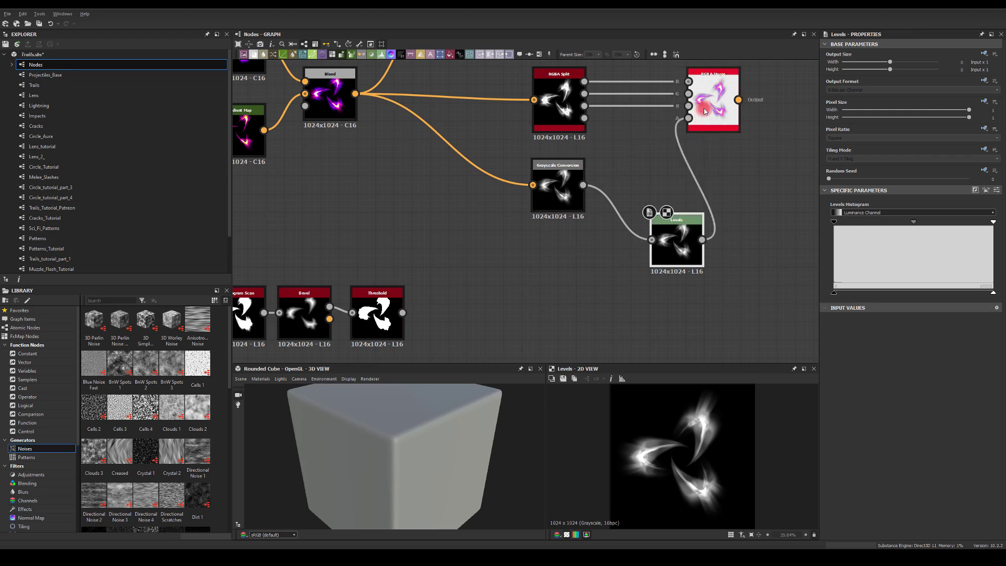
pyautogui.doubleClick(711, 98)
# Step: Drag the Levels midtone and highlight handles left to strengthen the alpha glow
pyautogui.click(675, 244)
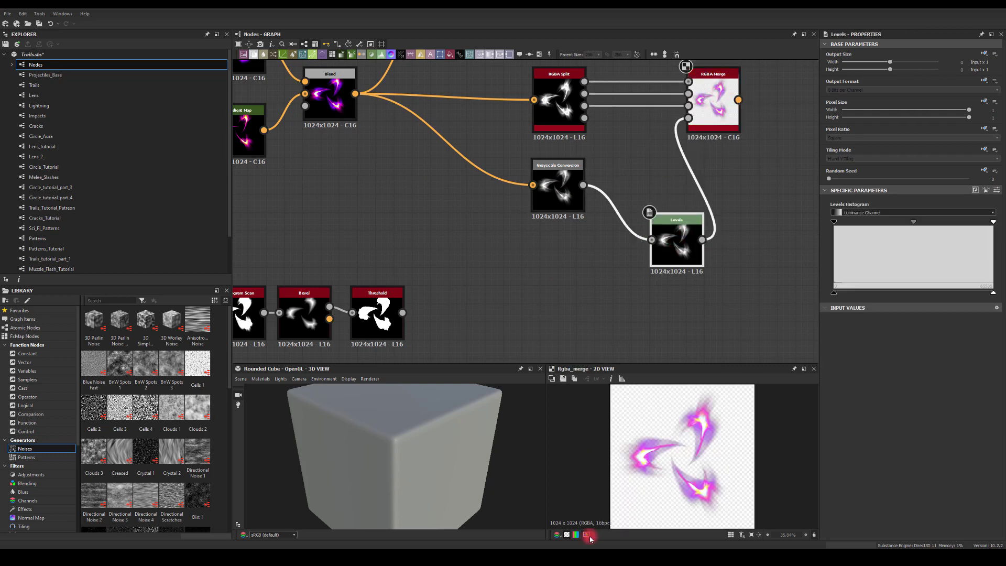
pyautogui.moveTo(915, 225); pyautogui.dragTo(902, 216)
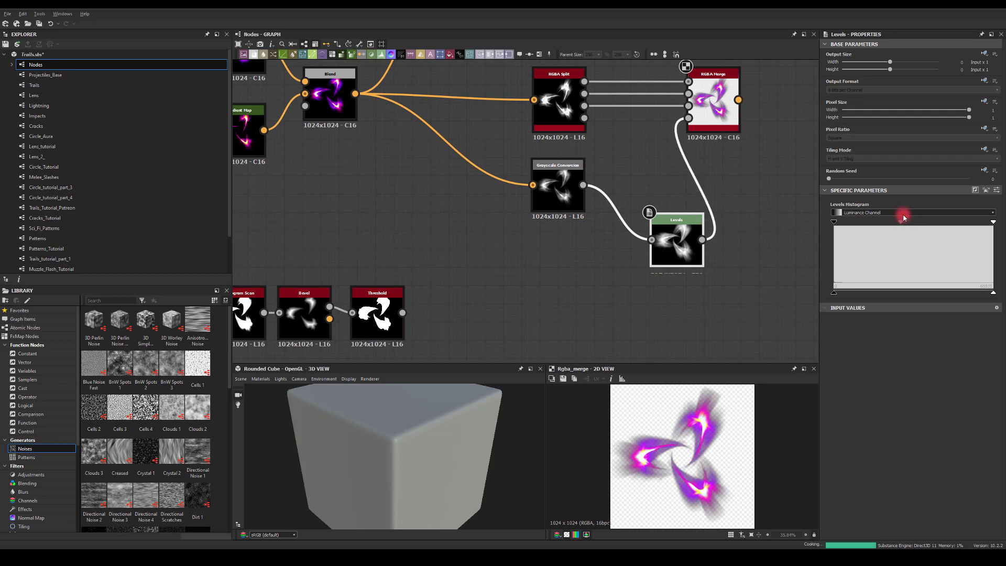
pyautogui.moveTo(991, 224); pyautogui.dragTo(894, 222)
# Step: Line up Levels and Grayscale Conversion in a tidy row beside each other
pyautogui.moveTo(699, 230); pyautogui.dragTo(629, 191)
pyautogui.keyDown('shift'); pyautogui.click(558, 178); pyautogui.keyUp('shift')
pyautogui.moveTo(558, 183); pyautogui.dragTo(513, 220)
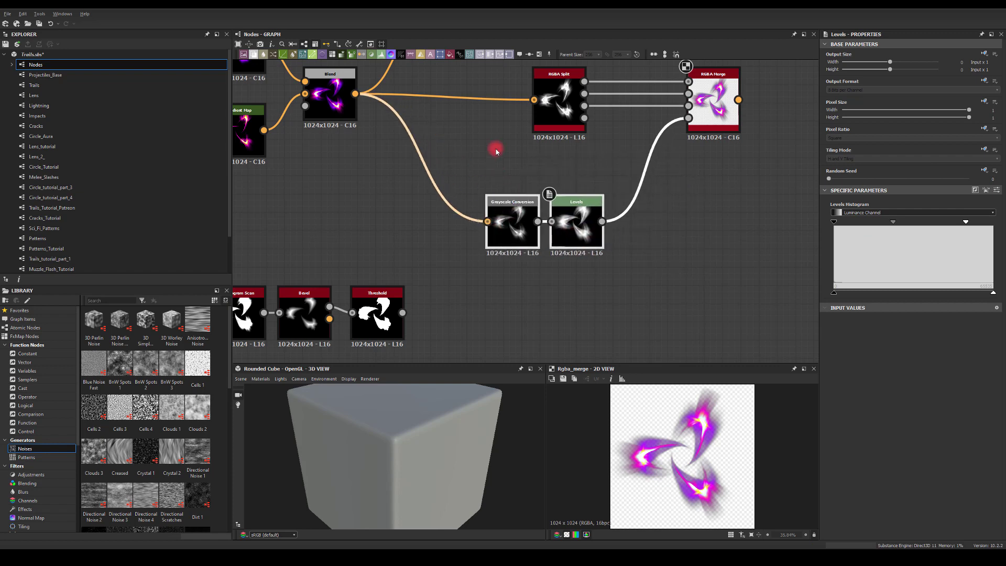
pyautogui.moveTo(499, 162); pyautogui.dragTo(502, 295, button='middle')
pyautogui.click(357, 297)
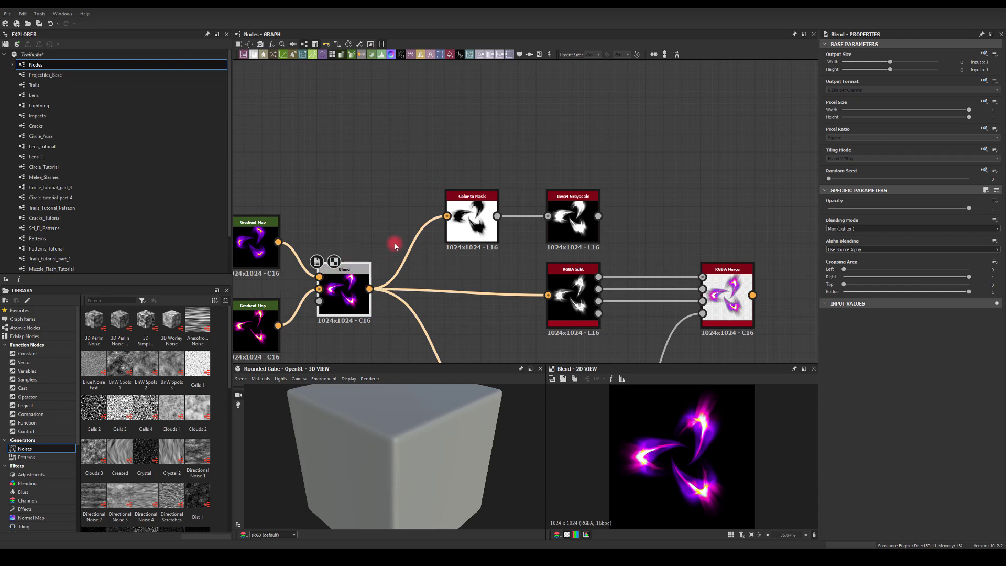
# Step: Connect Blend's output into the top Color to Mask node
pyautogui.click(471, 206)
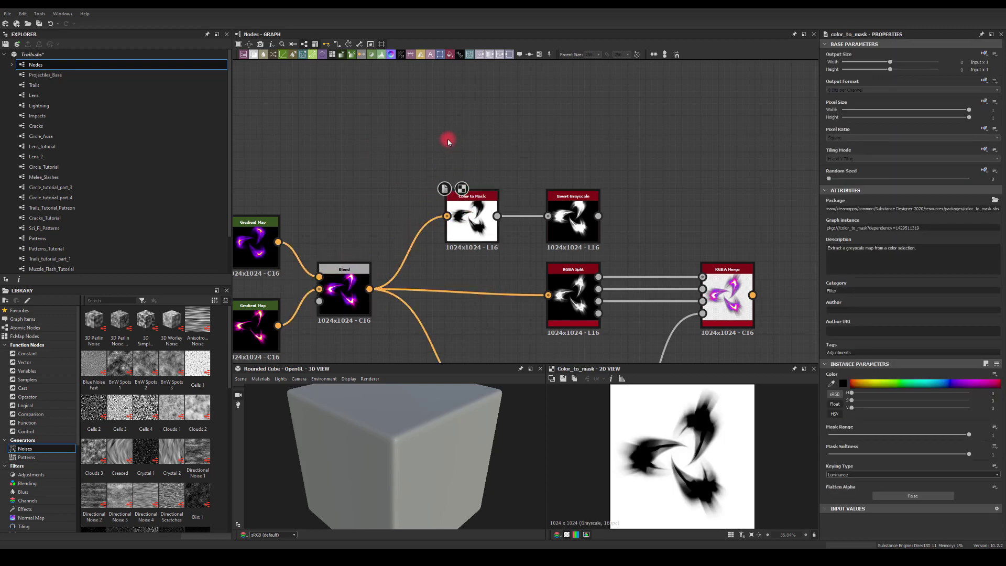
pyautogui.press('space')
pyautogui.write('color to')
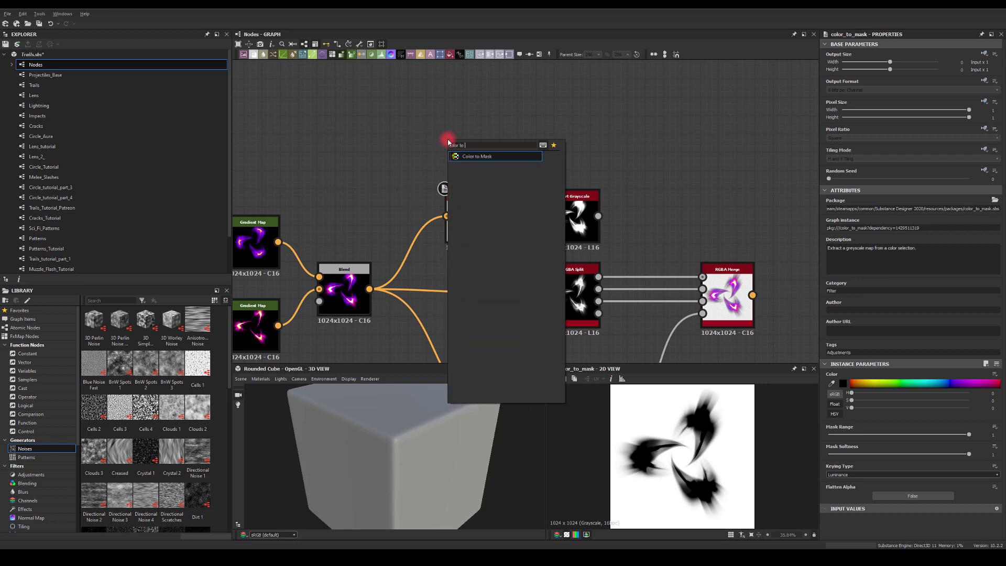
pyautogui.press('Escape')
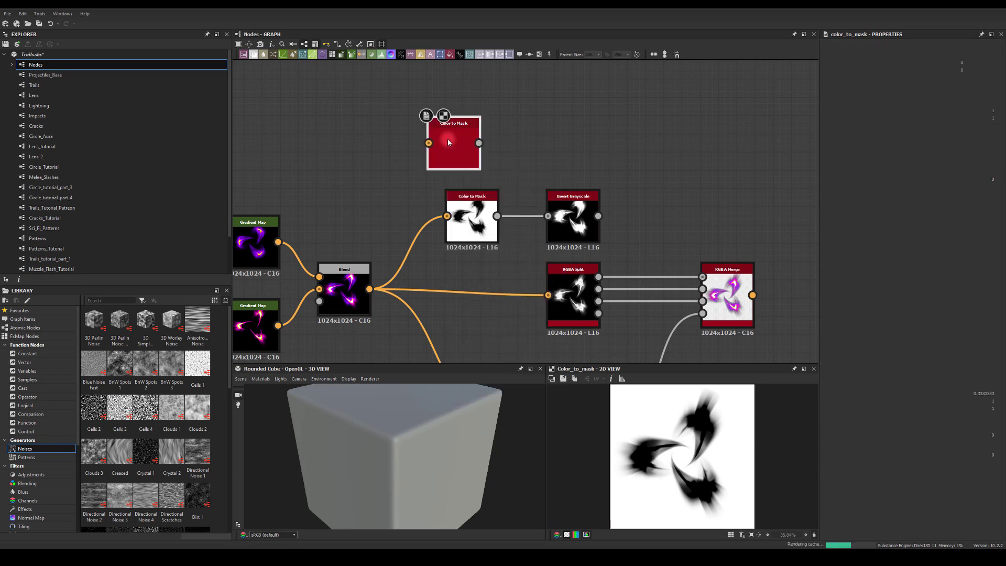
pyautogui.moveTo(370, 289); pyautogui.dragTo(452, 146)
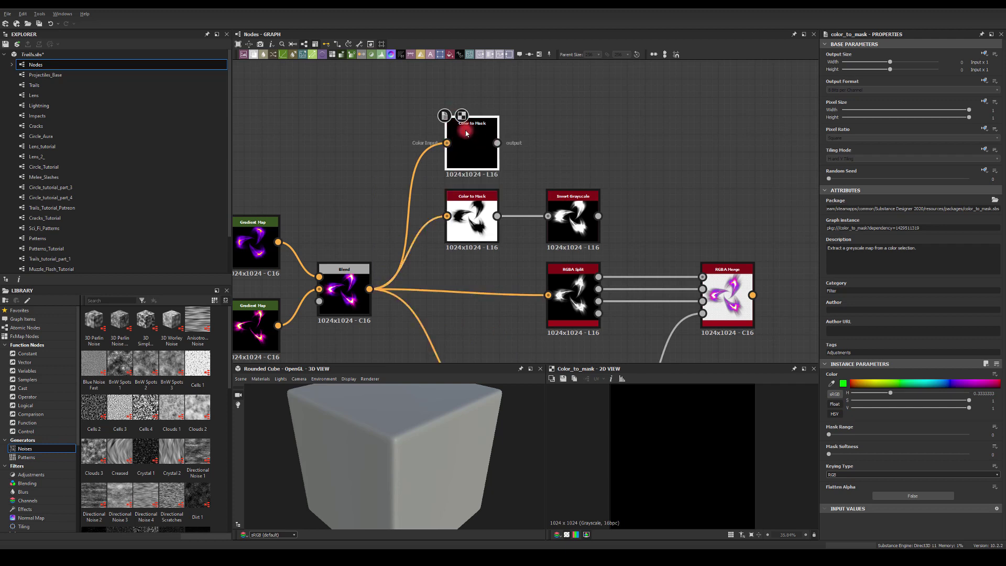
# Step: Key the Color to Mask on Luminance, widen the mask range to 0.64 and soften its edges
pyautogui.click(831, 474)
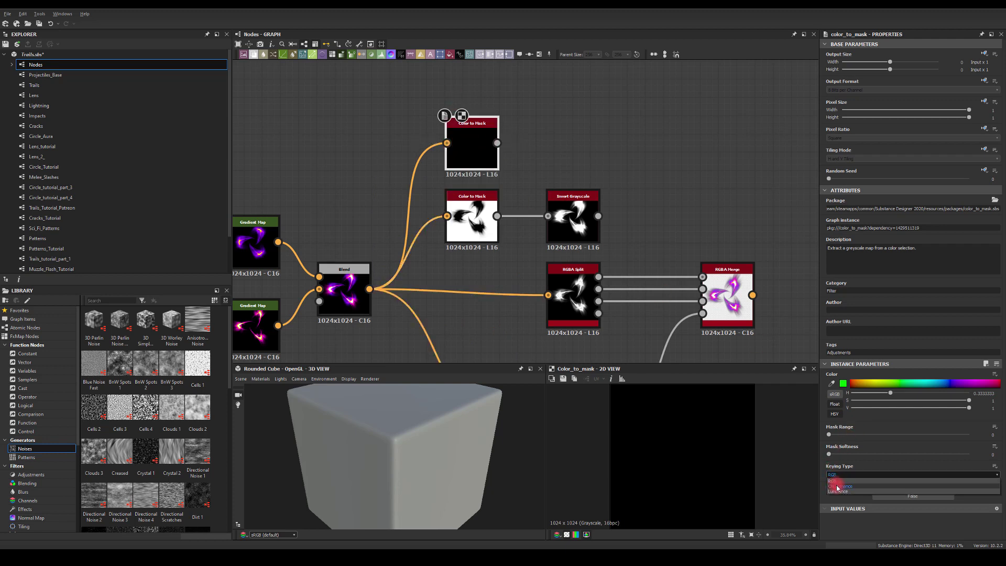
pyautogui.click(838, 491)
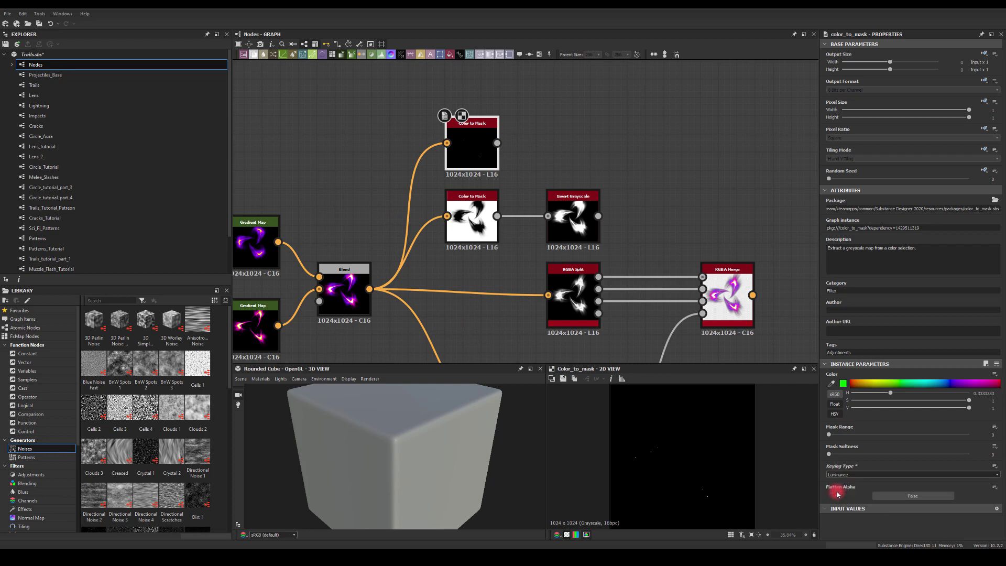
pyautogui.click(822, 434)
pyautogui.moveTo(834, 438); pyautogui.dragTo(918, 435)
pyautogui.moveTo(829, 457); pyautogui.dragTo(925, 449)
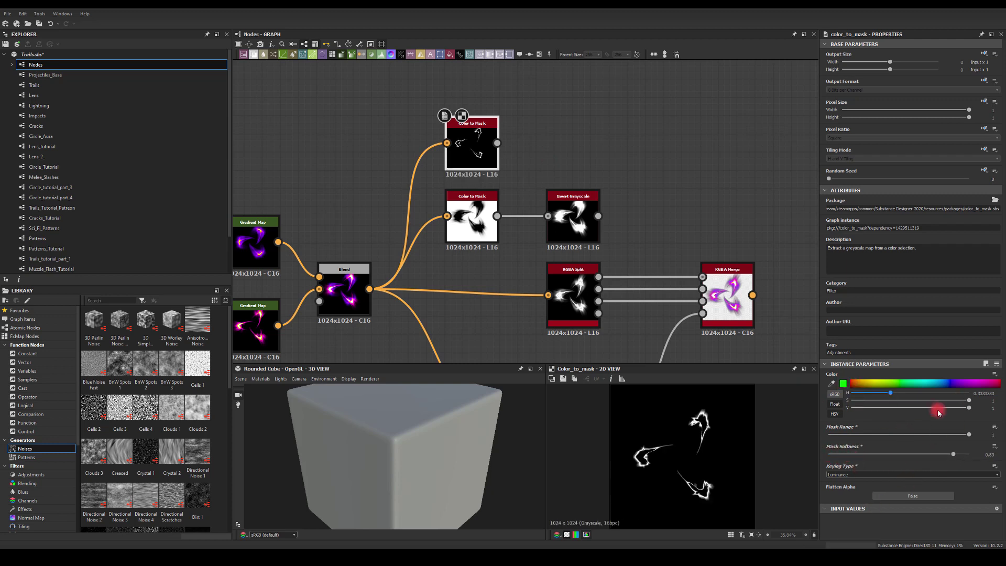
# Step: Set the Color to Mask key colour to black (#000000) in the Color Editor
pyautogui.click(844, 383)
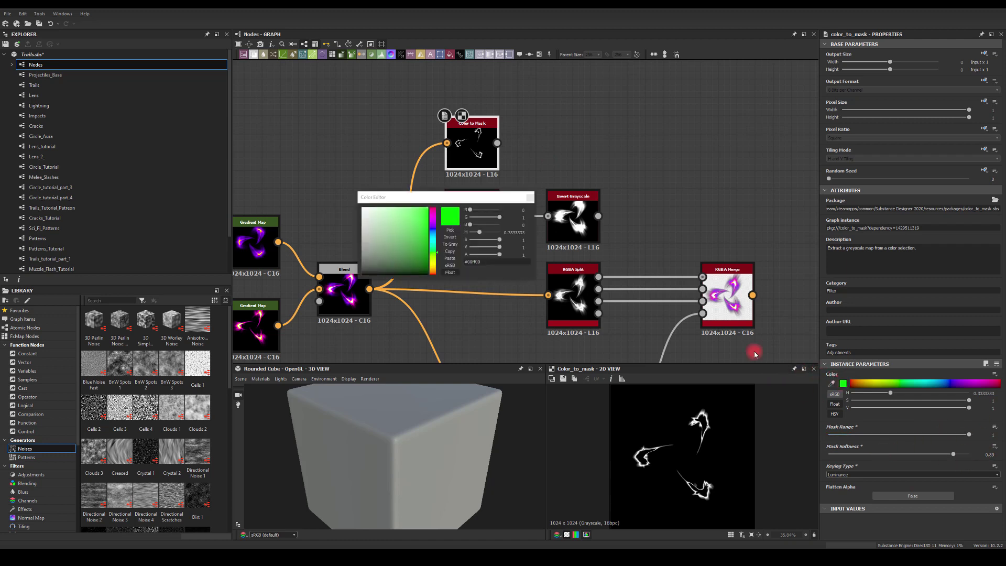
pyautogui.moveTo(386, 222); pyautogui.dragTo(337, 193)
pyautogui.moveTo(358, 234); pyautogui.dragTo(353, 313)
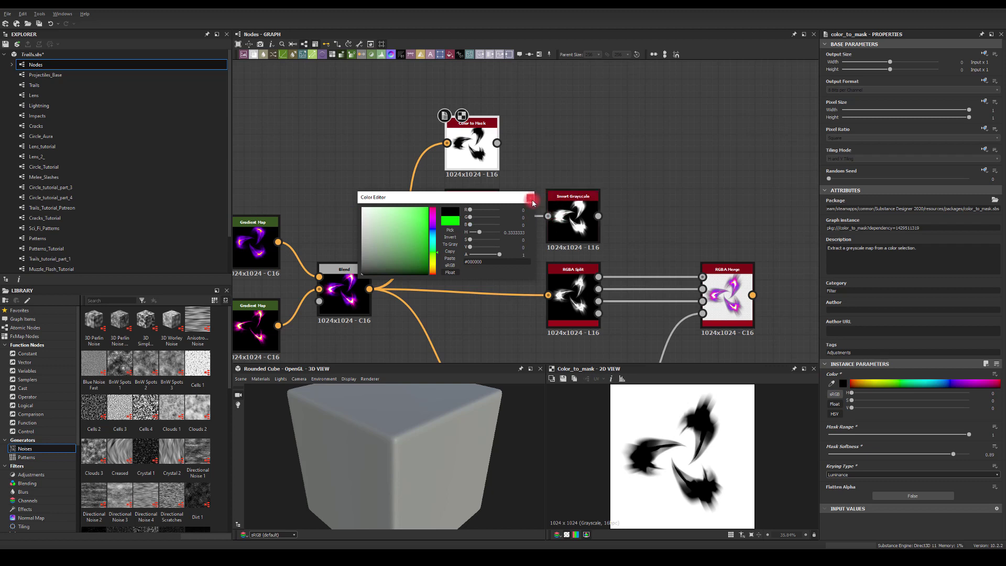
pyautogui.click(531, 197)
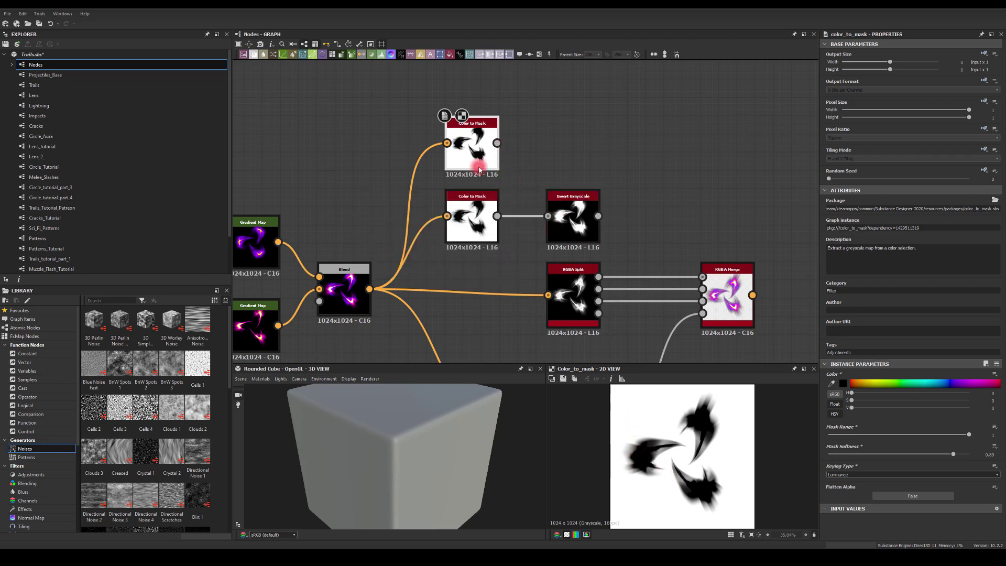
pyautogui.moveTo(497, 143); pyautogui.dragTo(588, 130)
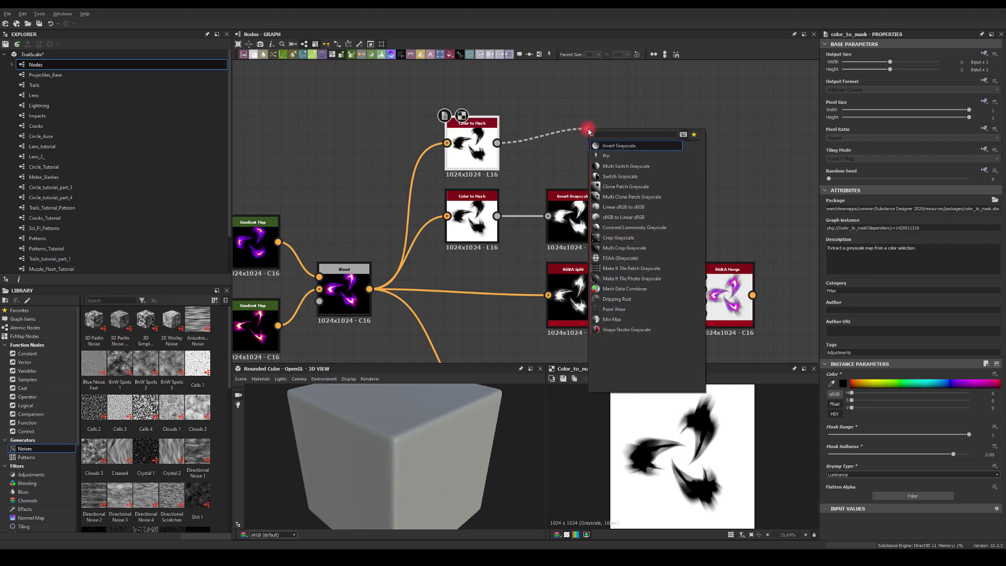
# Step: Add an Invert Grayscale beside Color to Mask and wire it into RGBA Merge's A input
pyautogui.click(601, 145)
pyautogui.moveTo(617, 126); pyautogui.dragTo(584, 152)
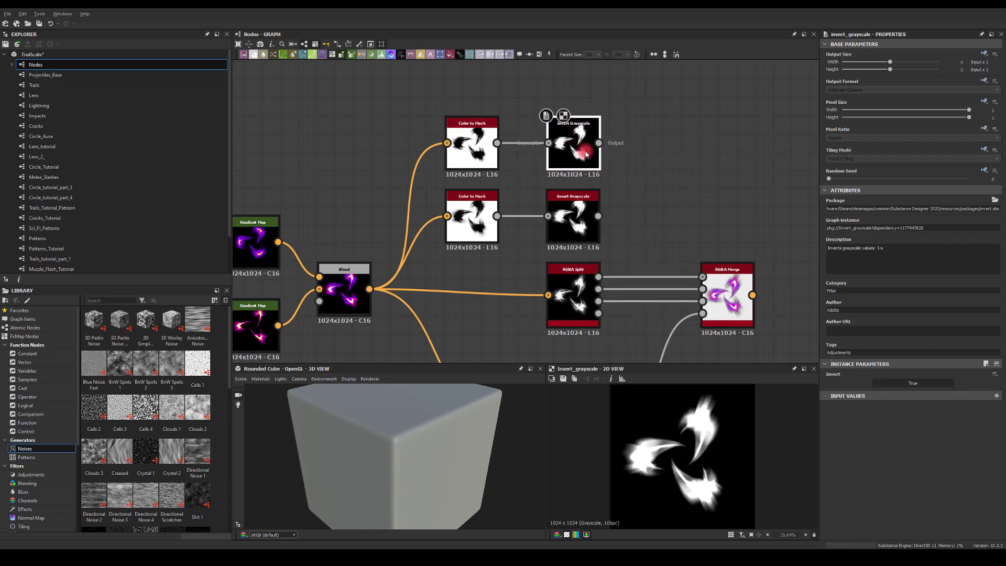
pyautogui.moveTo(612, 194); pyautogui.dragTo(571, 126, button='middle')
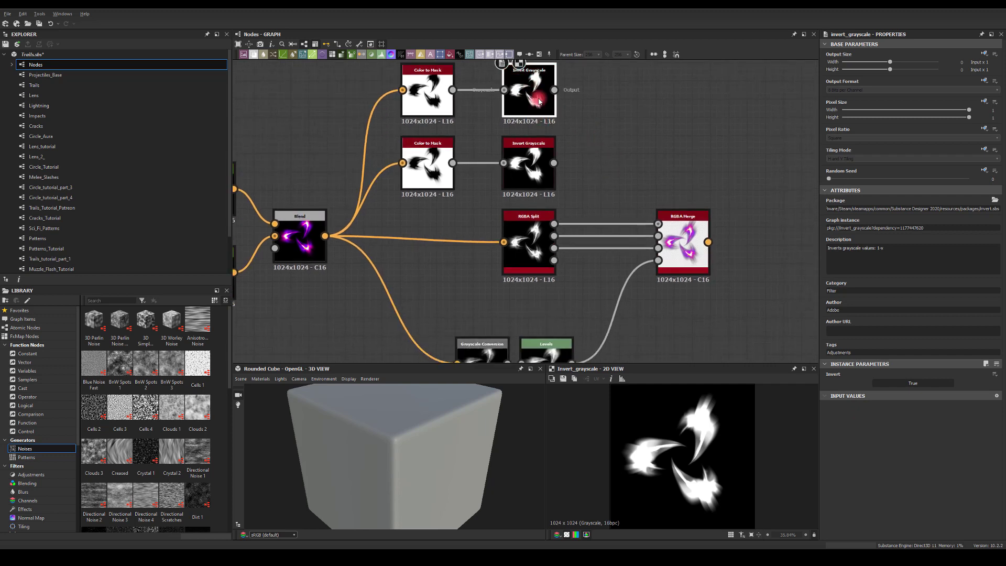
pyautogui.moveTo(556, 92); pyautogui.dragTo(653, 261)
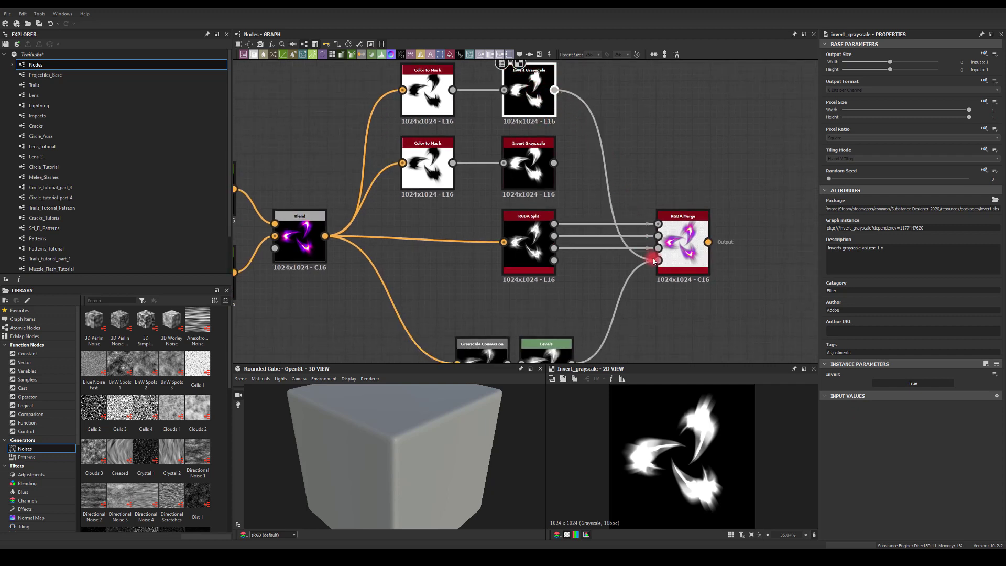
# Step: Compare the RGBA Merge preview with the top Color to Mask's parameters
pyautogui.click(662, 259)
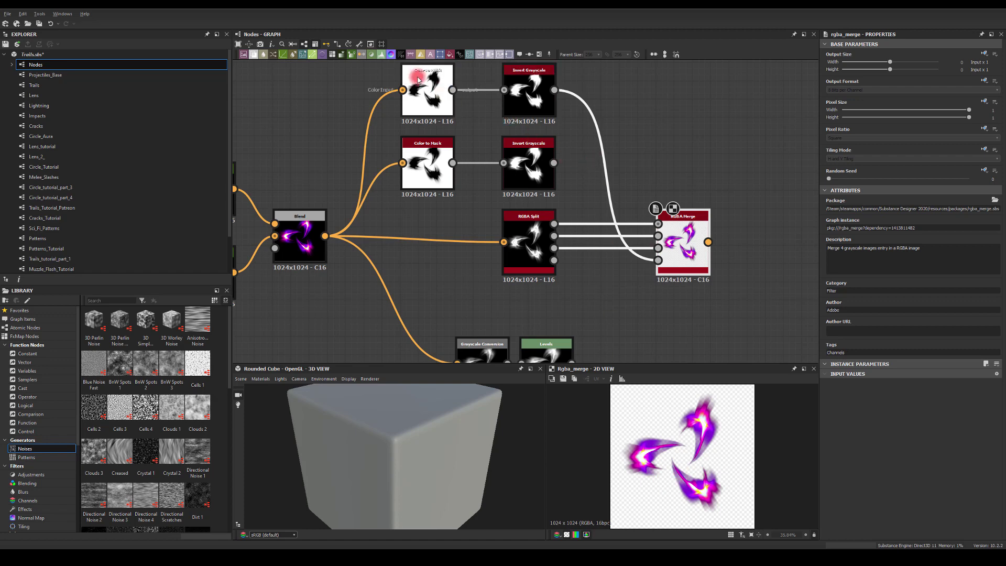
pyautogui.click(433, 84)
pyautogui.click(714, 265)
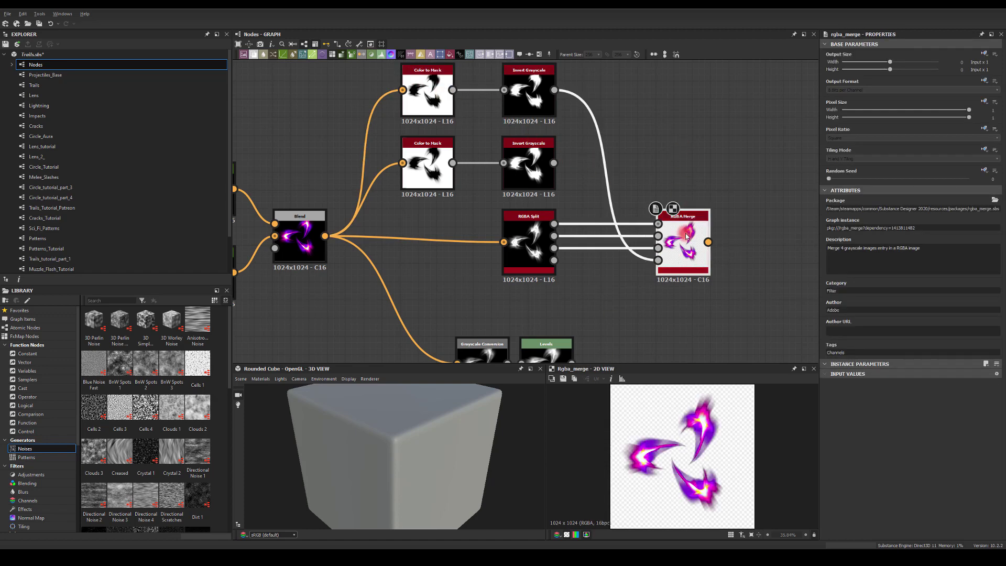
pyautogui.click(424, 87)
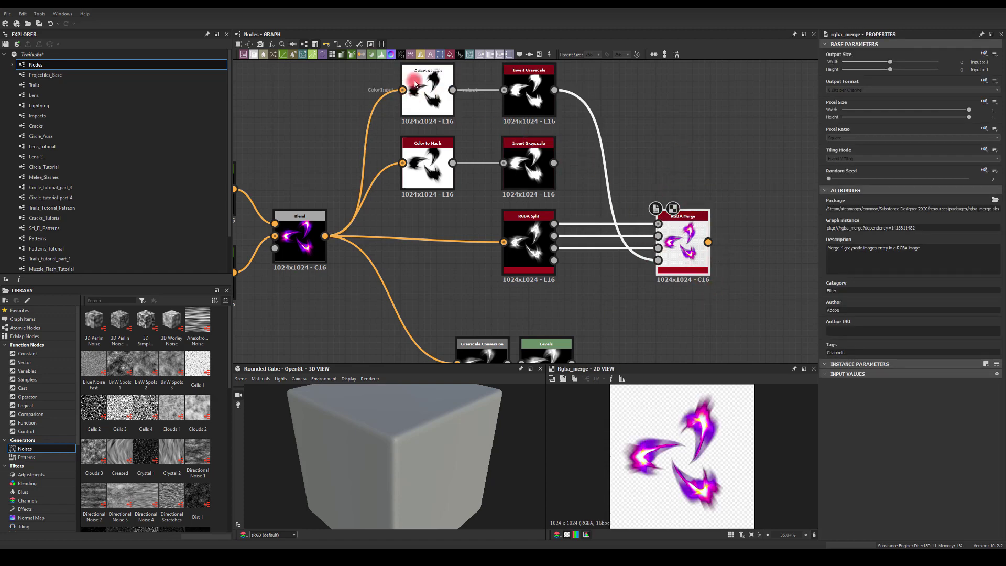
pyautogui.click(805, 291)
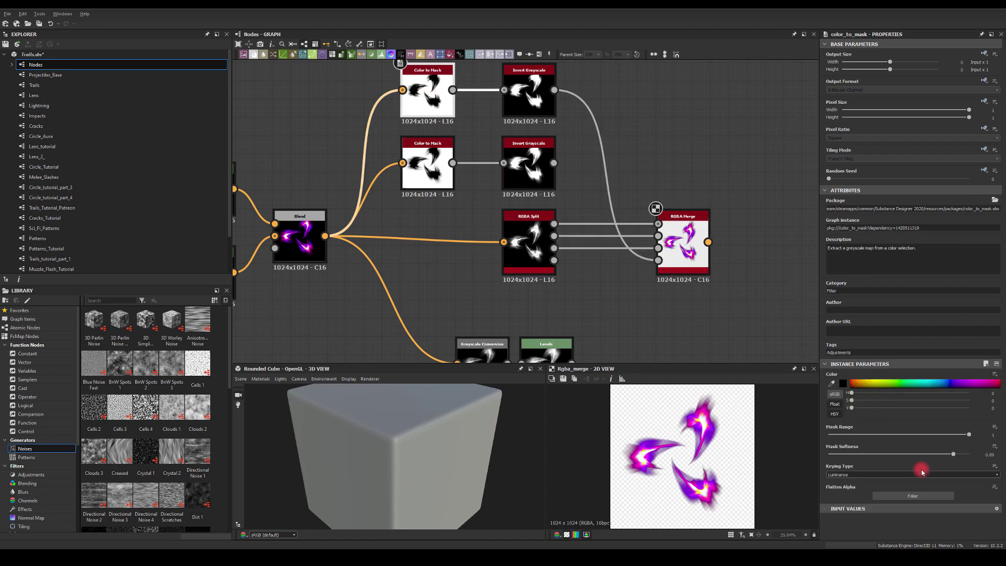
# Step: Set Mask Softness to 0.73 and wire the middle Invert Grayscale into RGBA Merge's A input
pyautogui.moveTo(954, 454); pyautogui.dragTo(931, 453)
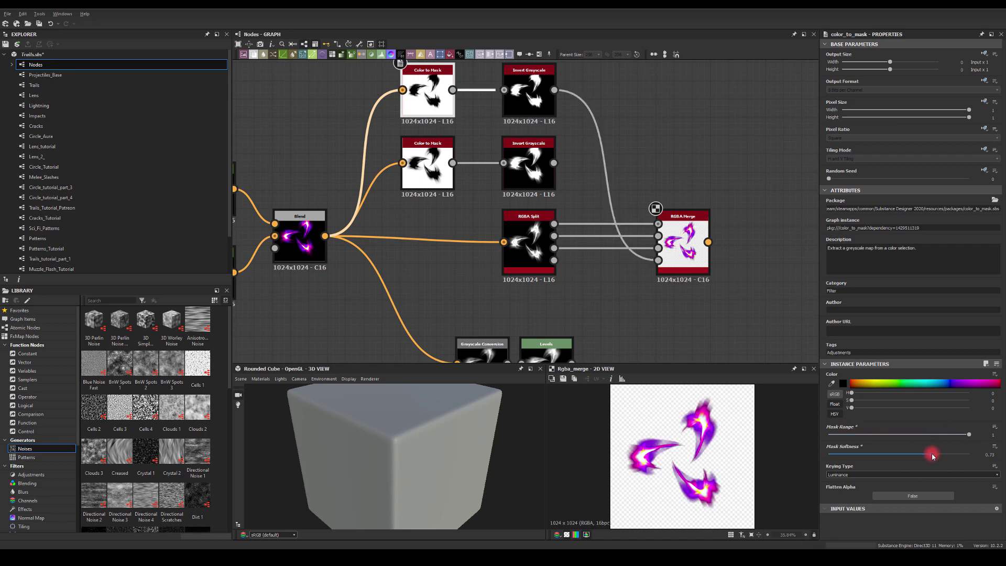
pyautogui.moveTo(554, 163); pyautogui.dragTo(659, 263)
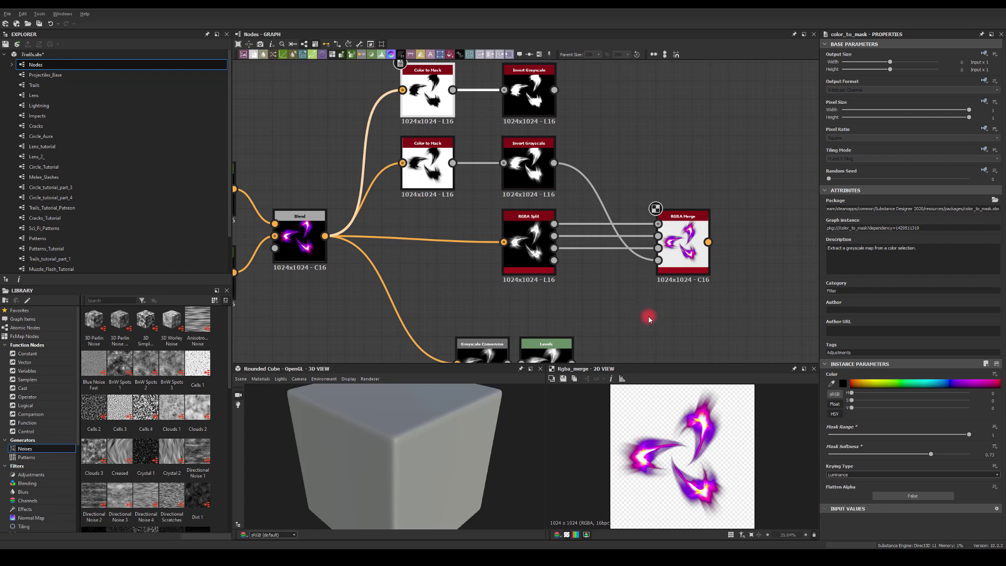
# Step: Connect Levels to RGBA Merge's alpha input and preview the Blend node's output
pyautogui.moveTo(625, 309)
pyautogui.mouseDown(button='middle')
pyautogui.moveTo(620, 218)
pyautogui.moveTo(607, 263)
pyautogui.moveTo(622, 308)
pyautogui.mouseUp(button='middle')
pyautogui.moveTo(431, 184); pyautogui.dragTo(446, 178, button='middle')
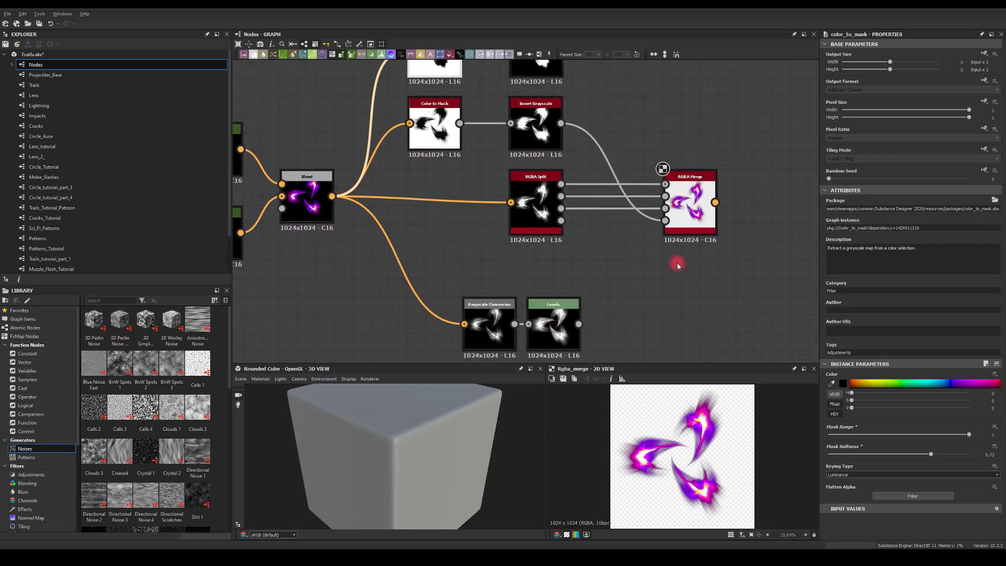
pyautogui.moveTo(579, 324); pyautogui.dragTo(681, 206)
pyautogui.click(649, 298)
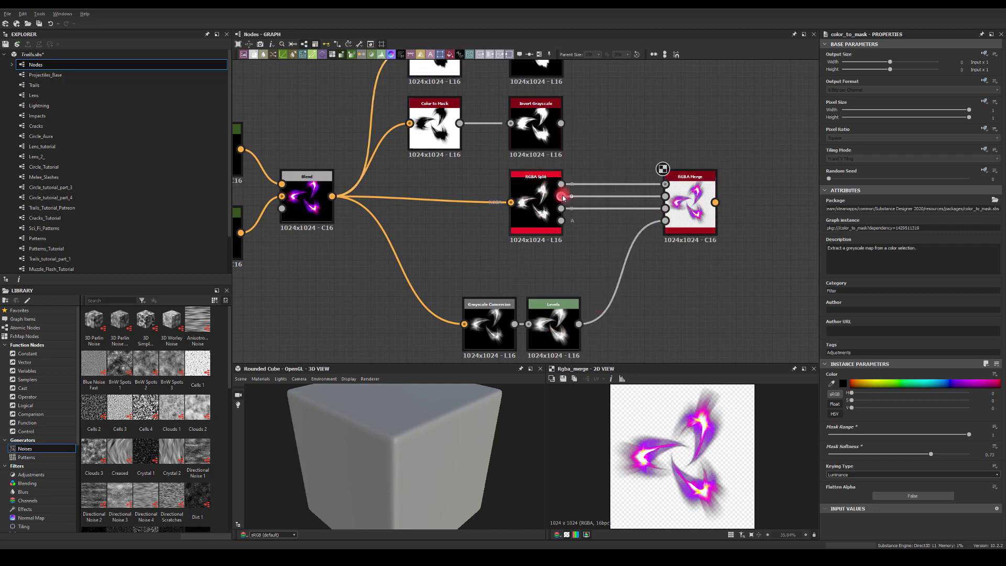
pyautogui.moveTo(451, 232); pyautogui.dragTo(412, 160, button='middle')
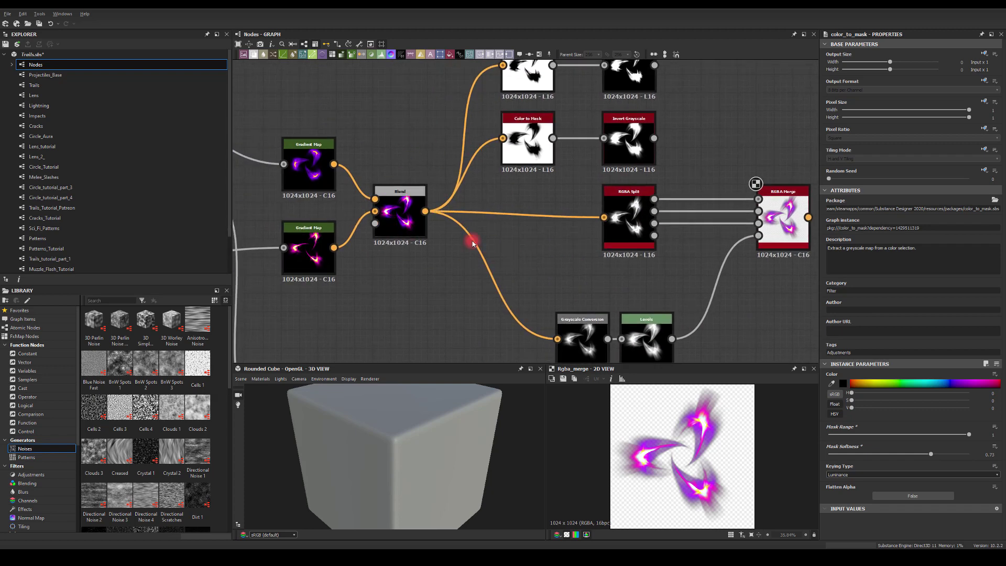
pyautogui.doubleClick(399, 213)
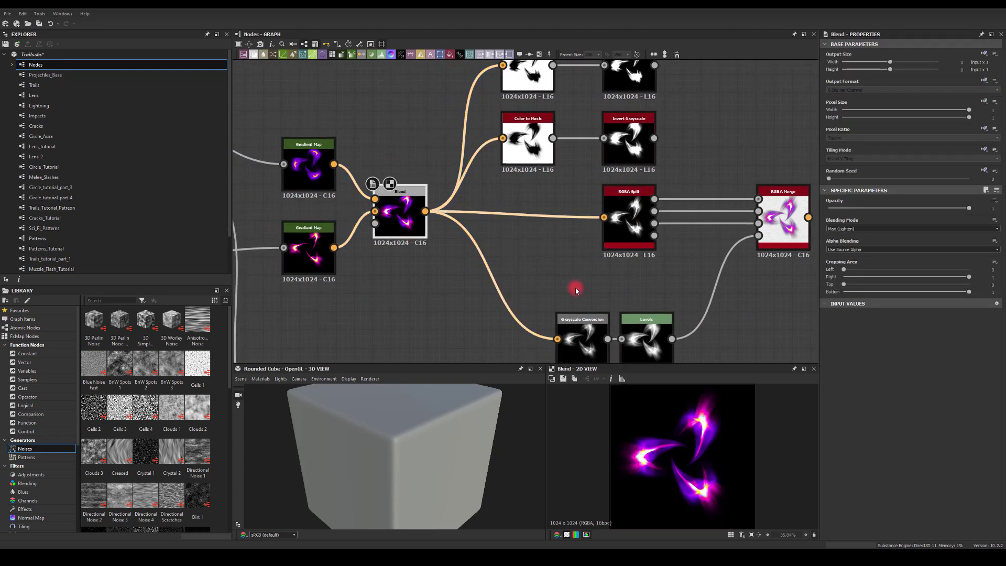
# Step: Drag Levels out of the chain so Grayscale Conversion feeds RGBA Merge's alpha directly
pyautogui.moveTo(565, 291); pyautogui.dragTo(485, 240, button='middle')
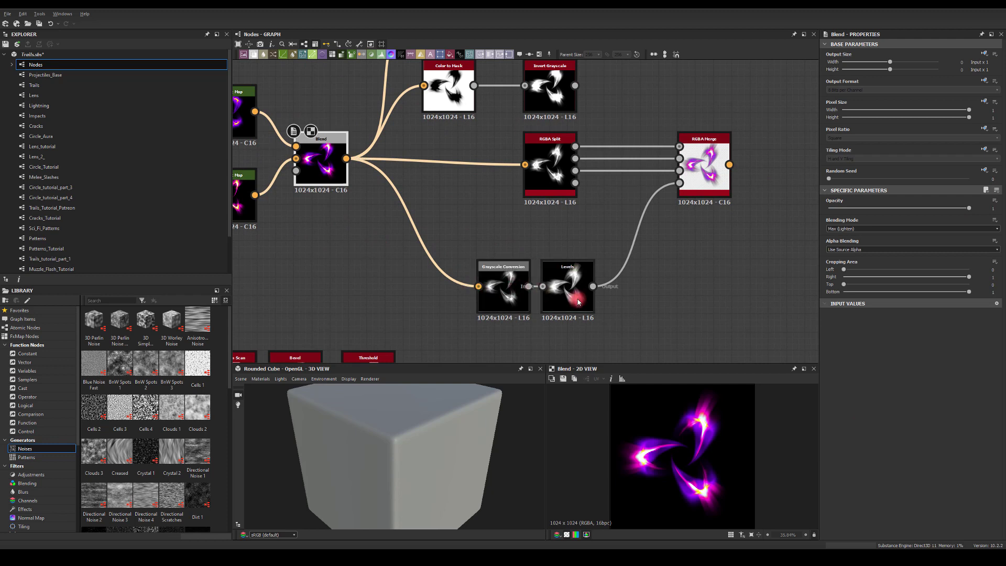
pyautogui.moveTo(589, 213); pyautogui.dragTo(585, 233, button='middle')
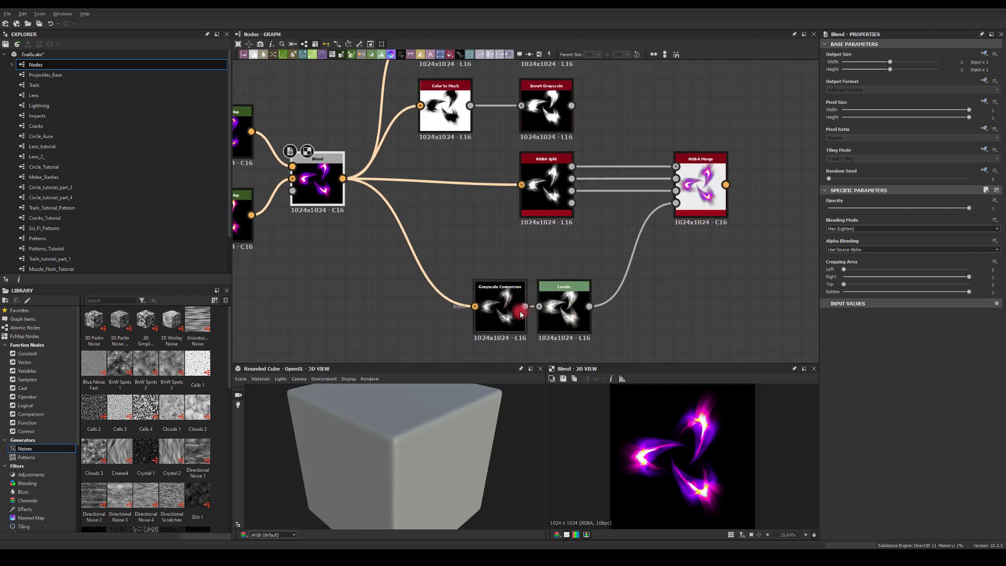
pyautogui.click(564, 315)
pyautogui.moveTo(564, 314); pyautogui.dragTo(609, 334)
pyautogui.moveTo(525, 307); pyautogui.dragTo(676, 203)
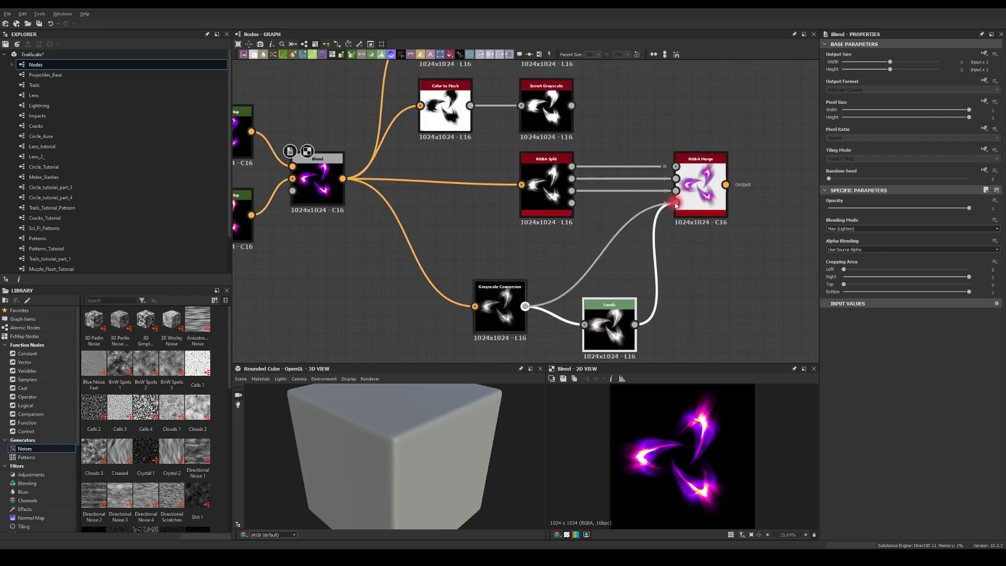
pyautogui.click(648, 271)
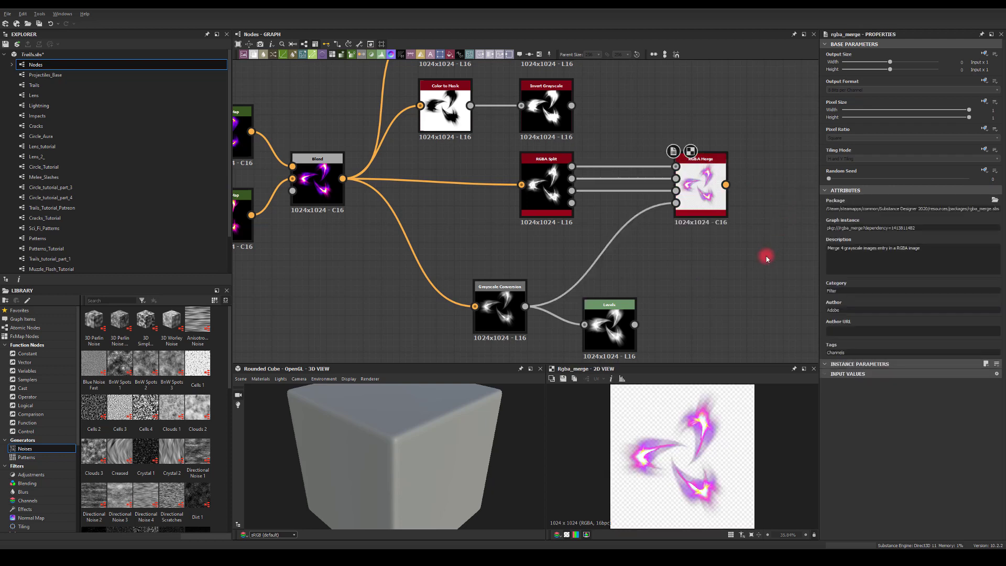
# Step: Reconnect Levels to RGBA Merge's alpha and line it up beside Grayscale Conversion
pyautogui.moveTo(636, 325); pyautogui.dragTo(677, 204)
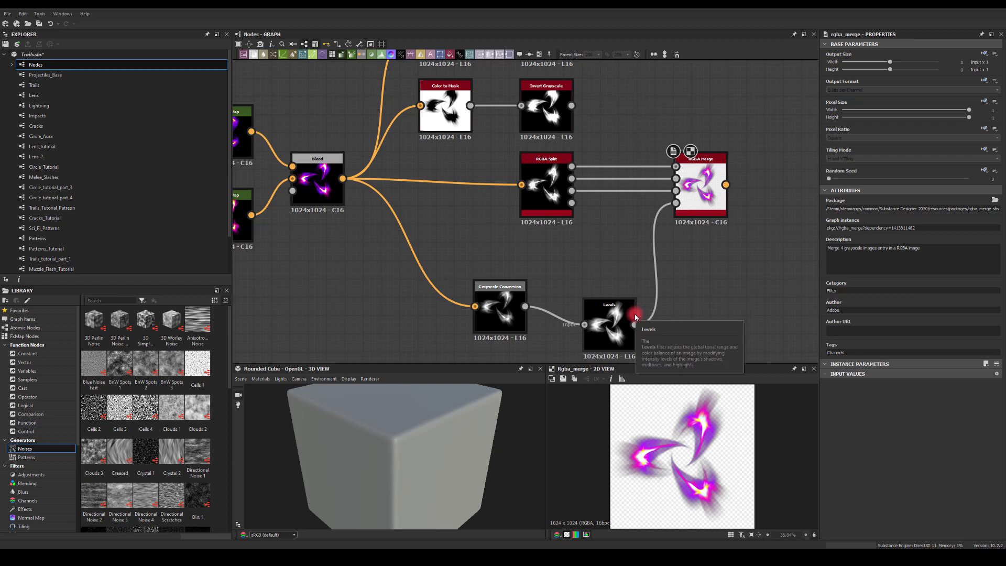
pyautogui.moveTo(565, 271); pyautogui.dragTo(645, 362)
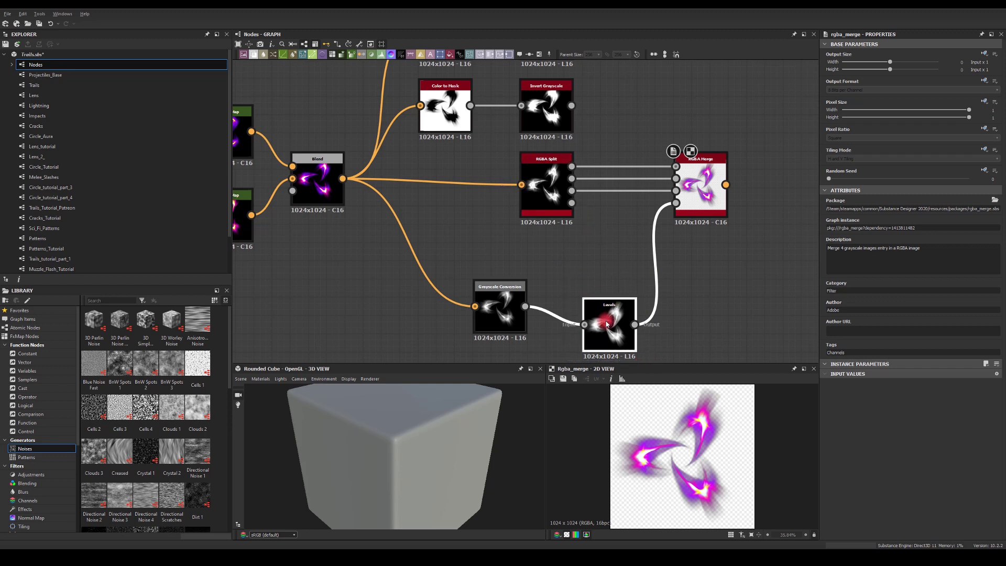
pyautogui.moveTo(602, 318); pyautogui.dragTo(565, 302)
pyautogui.moveTo(456, 255)
pyautogui.mouseDown()
pyautogui.moveTo(611, 353)
pyautogui.moveTo(445, 266)
pyautogui.moveTo(455, 261)
pyautogui.mouseUp()
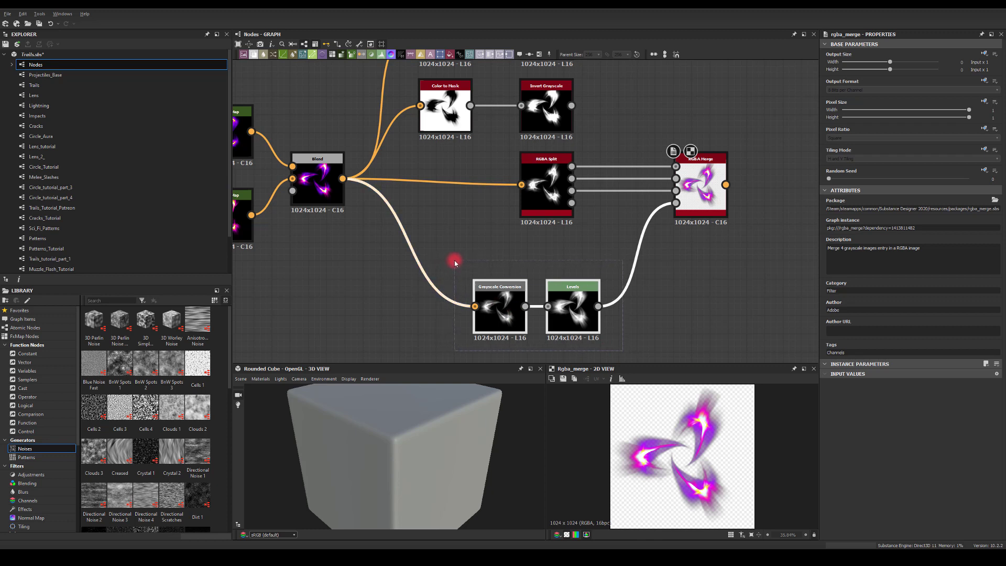
pyautogui.click(586, 263)
# Step: Preview RGBA Merge's output in the 2D view and save the merged image to disk
pyautogui.click(687, 173)
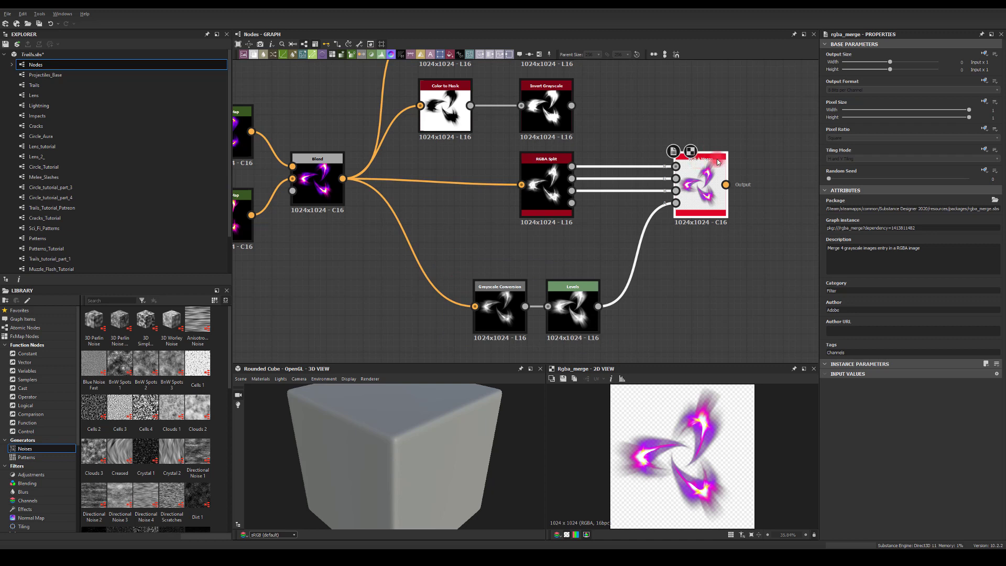
pyautogui.click(578, 390)
pyautogui.click(563, 381)
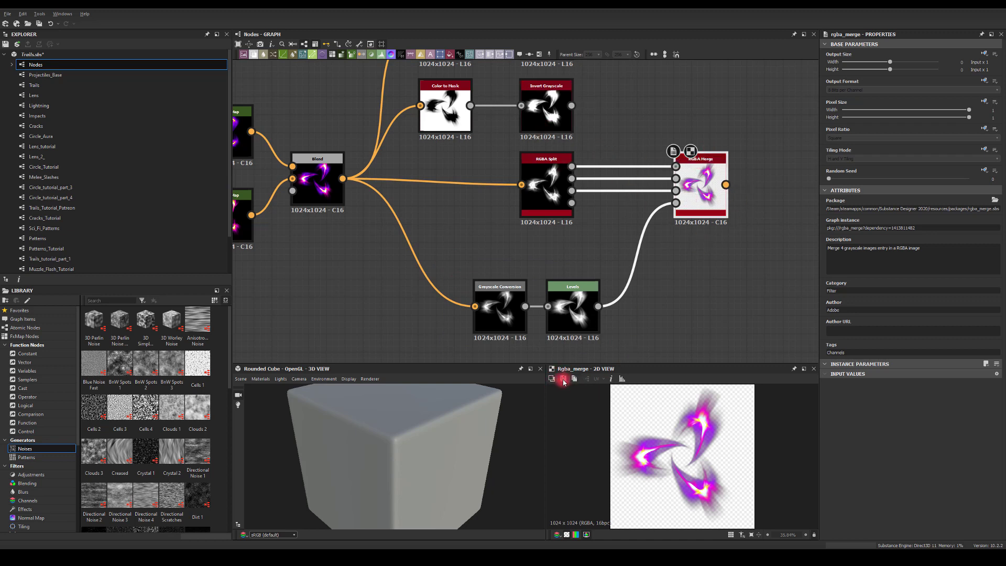